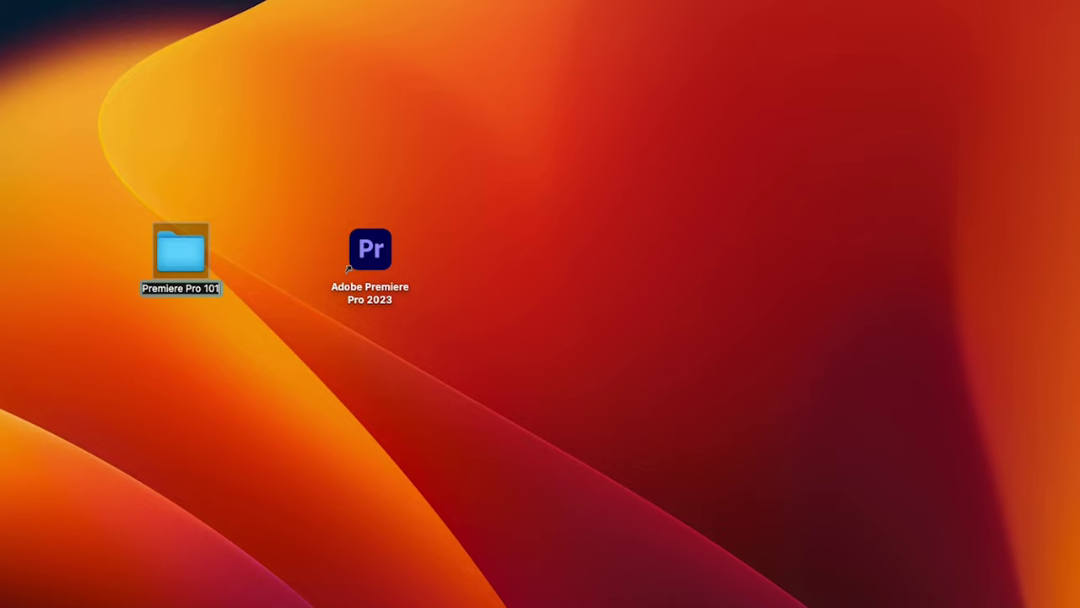
Inside the Premiere Pro 101 folder, create the Footage and Audio subfolders
{"action": "double_click", "coordinate": [177, 258]}
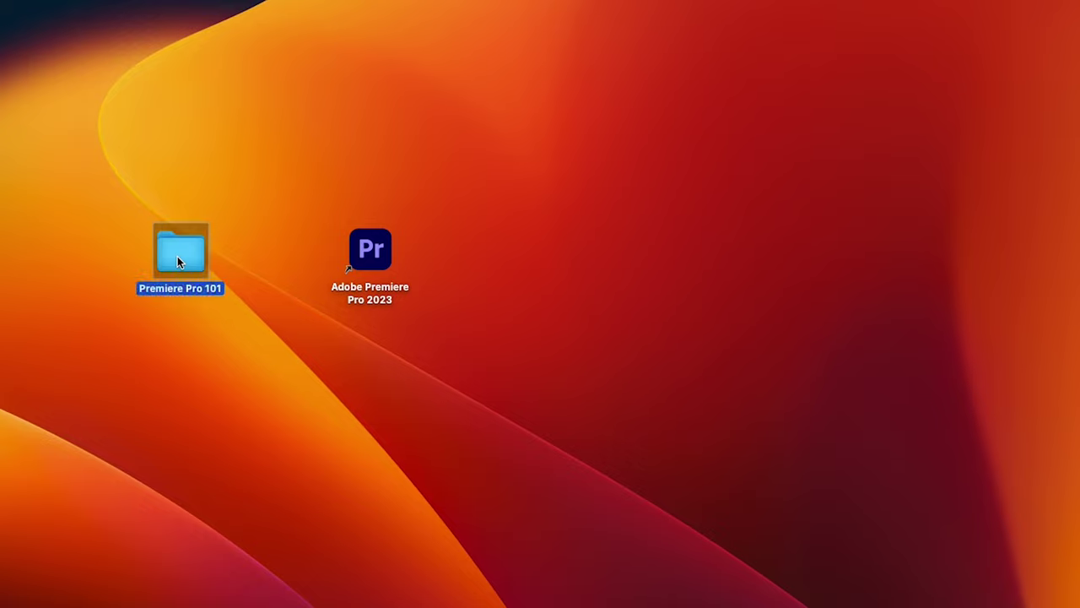
{"action": "key", "text": "super+shift+n"}
{"action": "type", "text": "Footage"}
{"action": "right_click", "coordinate": [562, 221]}
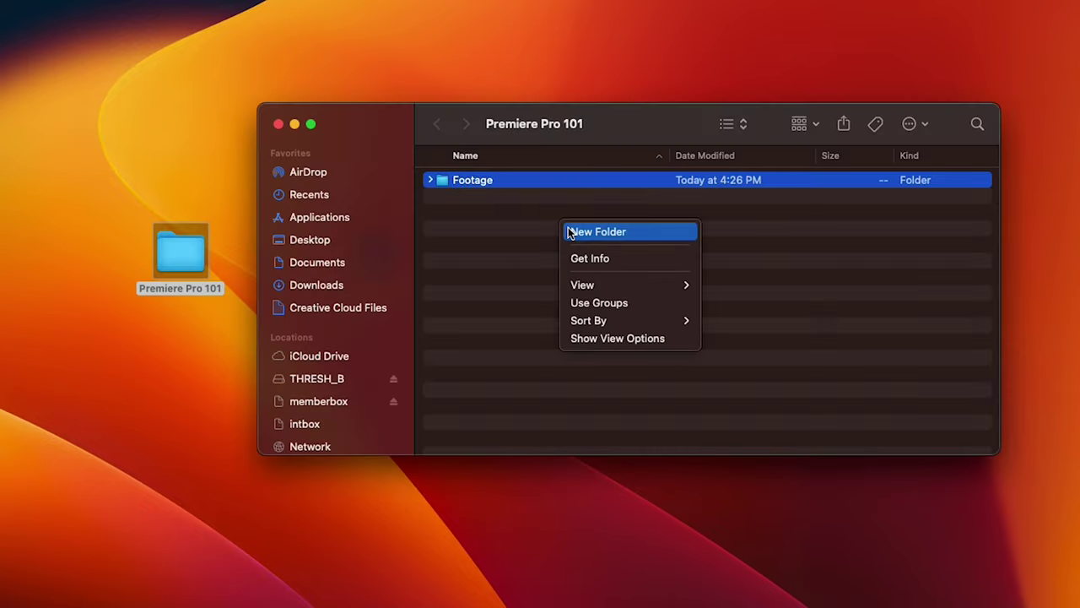
{"action": "left_click", "coordinate": [568, 229]}
{"action": "type", "text": "Audio"}
{"action": "key", "text": "Return"}
Add Graphics and Project Files subfolders, then start naming an Exports folder
{"action": "right_click", "coordinate": [554, 241]}
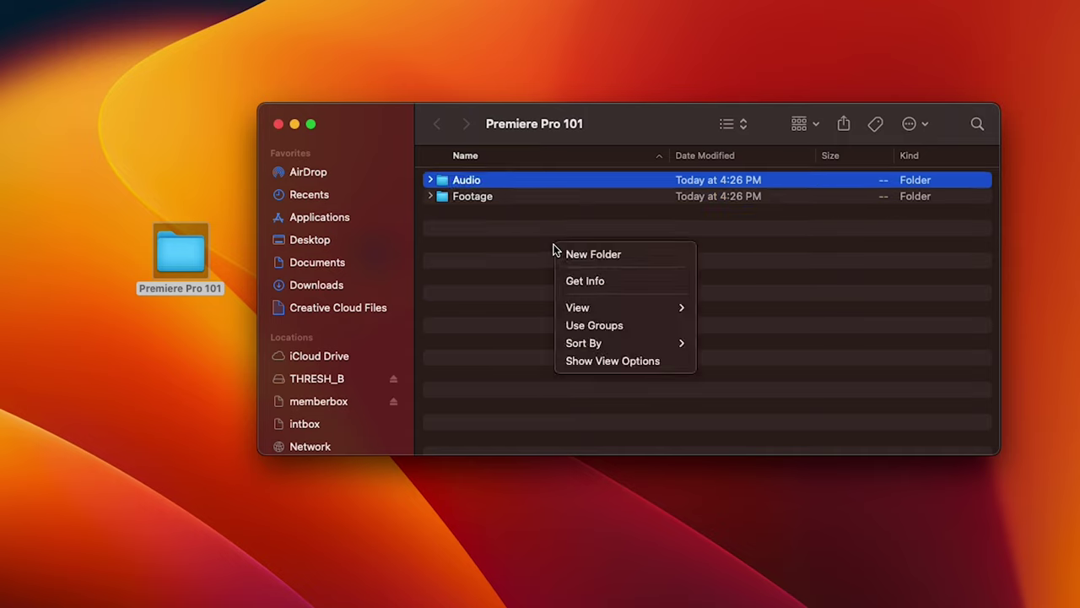
{"action": "left_click", "coordinate": [582, 251]}
{"action": "type", "text": "Graphics"}
{"action": "key", "text": "Return"}
{"action": "right_click", "coordinate": [511, 246]}
{"action": "left_click", "coordinate": [540, 257]}
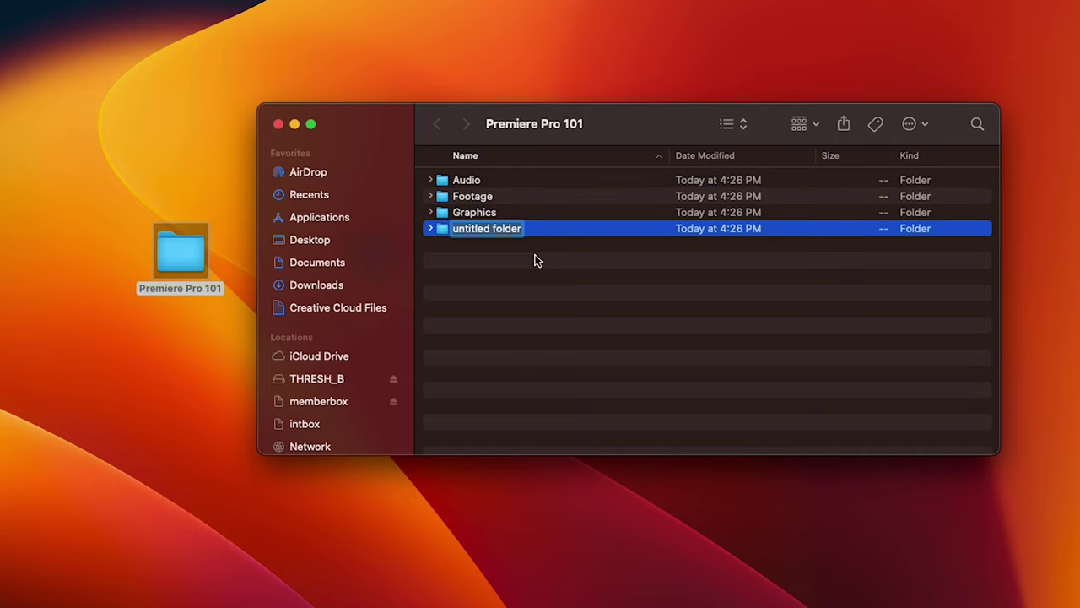
{"action": "key", "text": "Return"}
{"action": "right_click", "coordinate": [517, 274]}
{"action": "left_click", "coordinate": [540, 285]}
{"action": "type", "text": "E"}
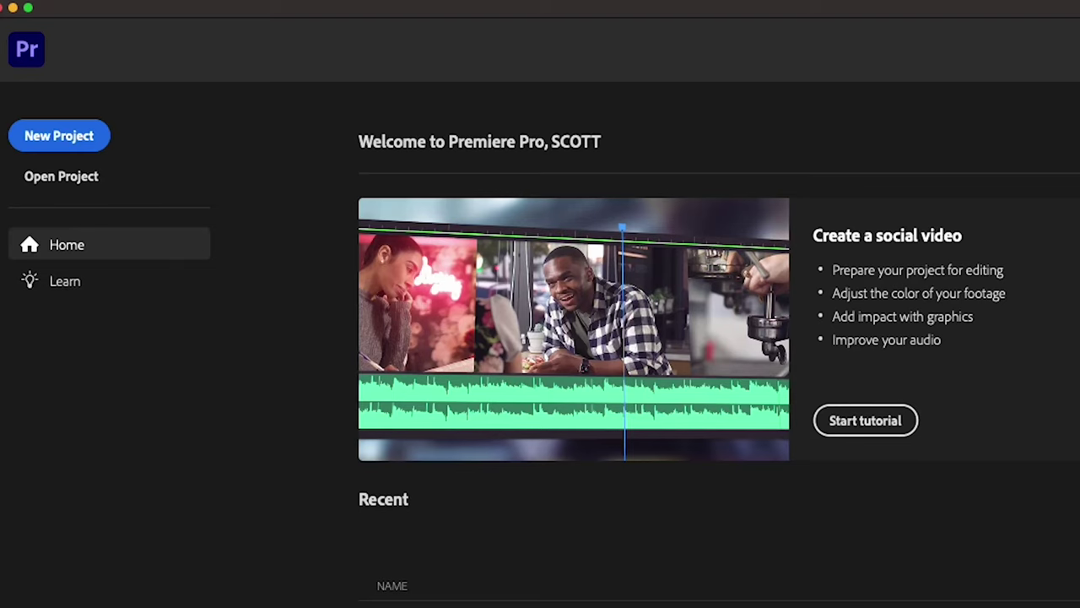
Create a new project named 'Premiere Pro 101' saved in the Premiere Pro 101 folder
{"action": "left_click", "coordinate": [32, 145]}
{"action": "type", "text": "Premie"}
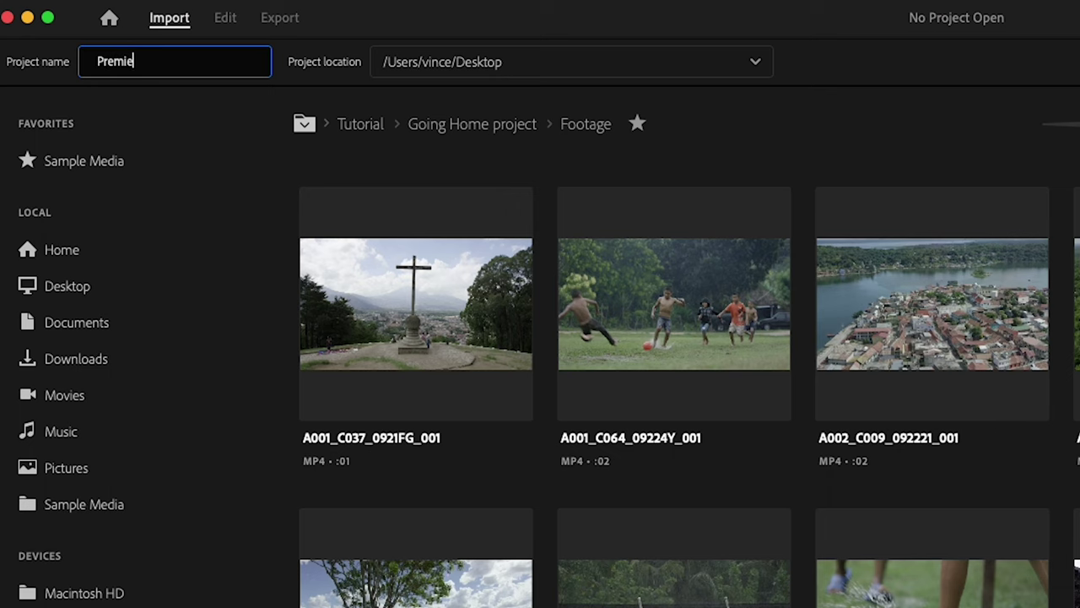
{"action": "type", "text": "re Pro 101"}
{"action": "left_click", "coordinate": [402, 68]}
{"action": "left_click", "coordinate": [436, 246]}
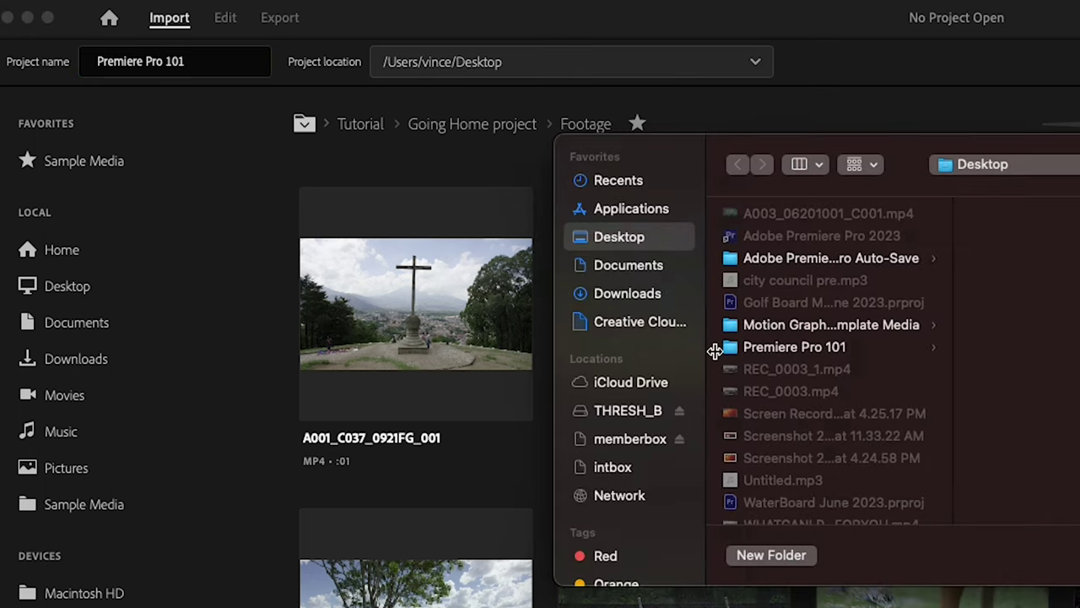
{"action": "left_click", "coordinate": [769, 344]}
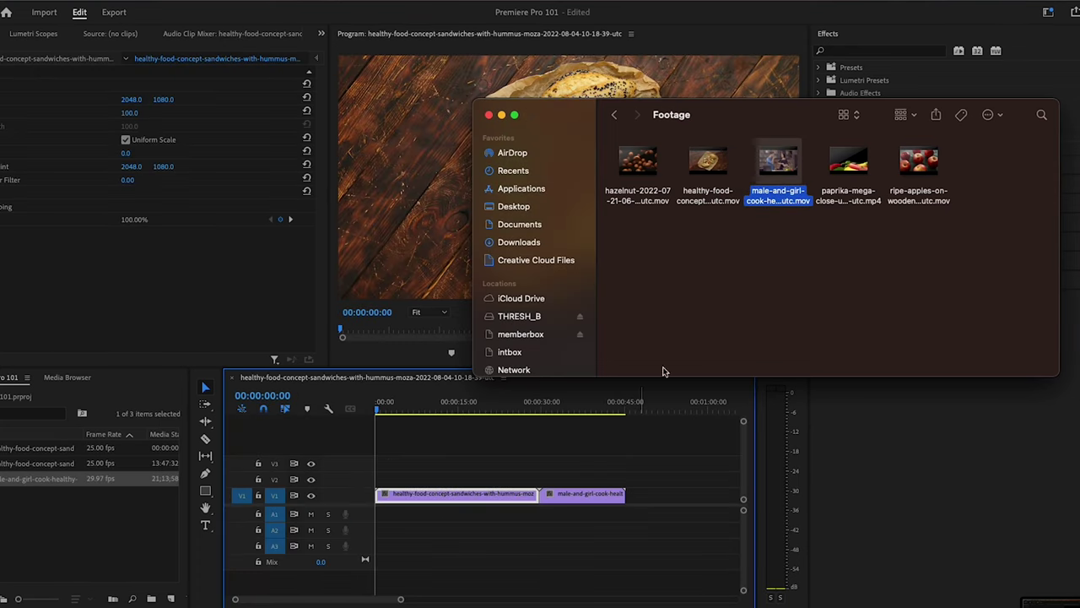
Import the paprika close-up clip from the Footage subfolder into the project
{"action": "left_click", "coordinate": [591, 385]}
{"action": "left_click", "coordinate": [39, 2]}
{"action": "left_click", "coordinate": [69, 319]}
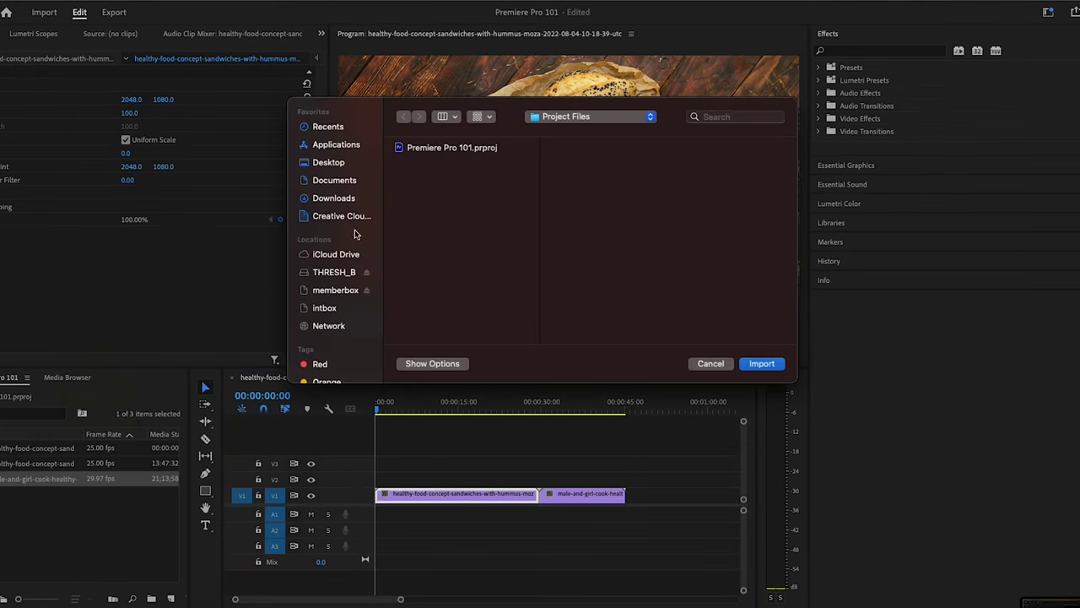
{"action": "left_click", "coordinate": [431, 232]}
{"action": "left_click", "coordinate": [579, 174]}
{"action": "left_click", "coordinate": [675, 193]}
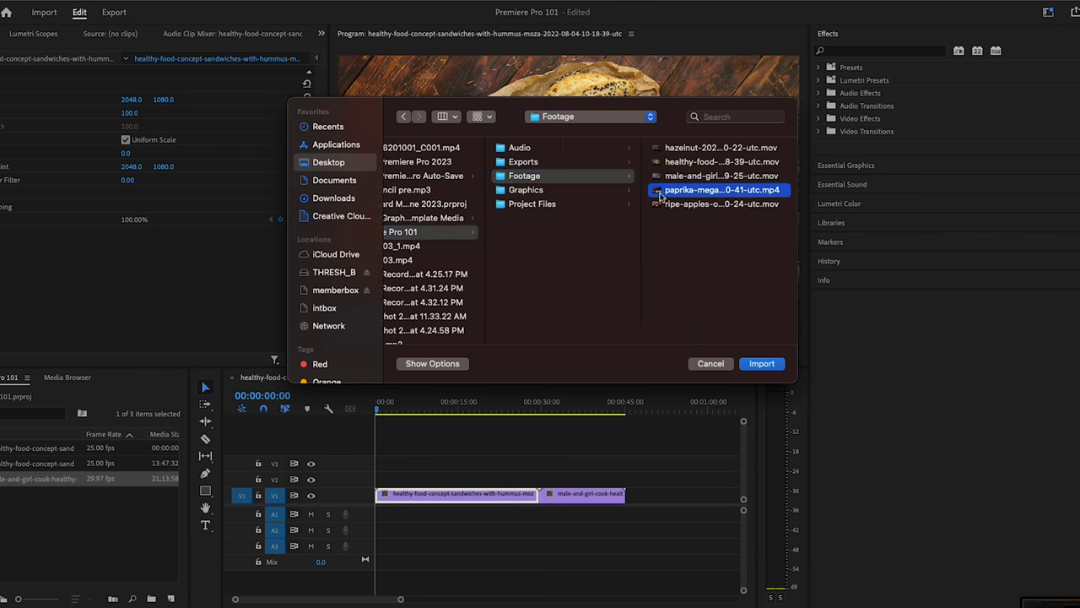
{"action": "left_click", "coordinate": [762, 362]}
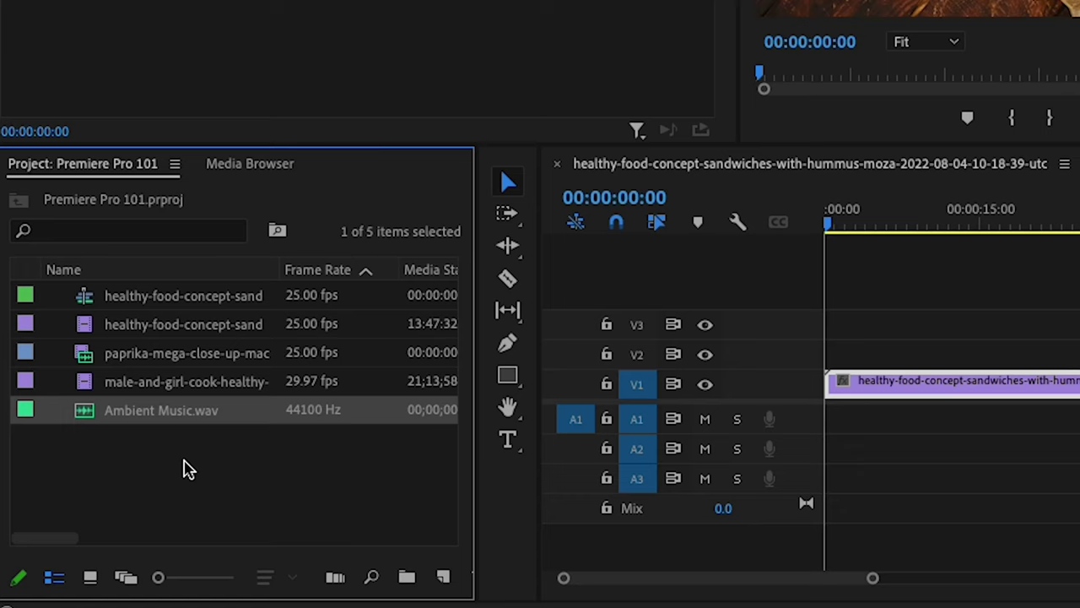
Create a new bin named Audio in the Project panel
{"action": "right_click", "coordinate": [34, 539]}
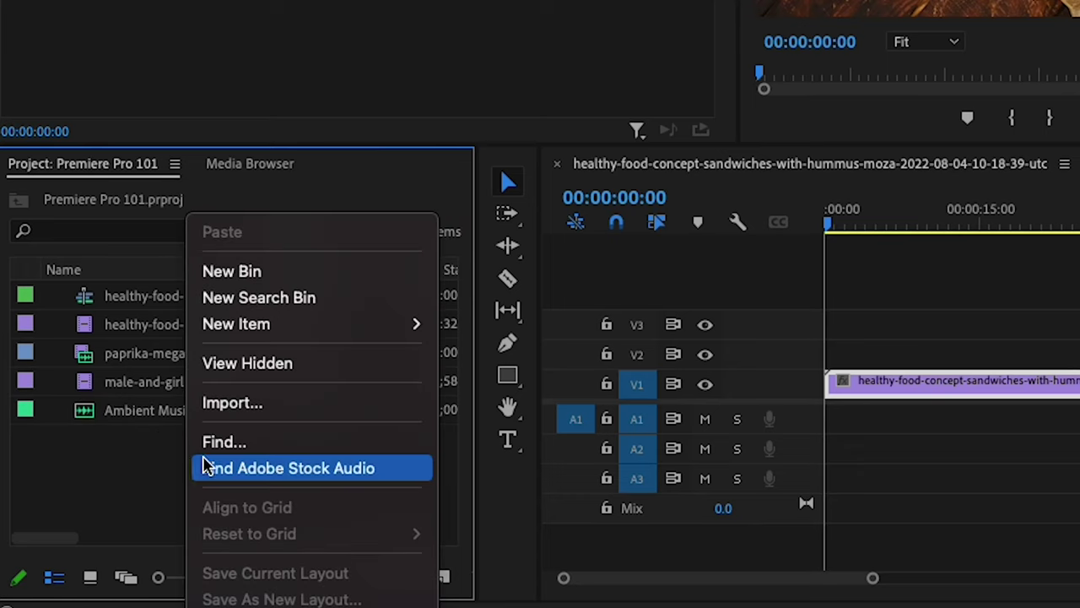
{"action": "left_click", "coordinate": [232, 272]}
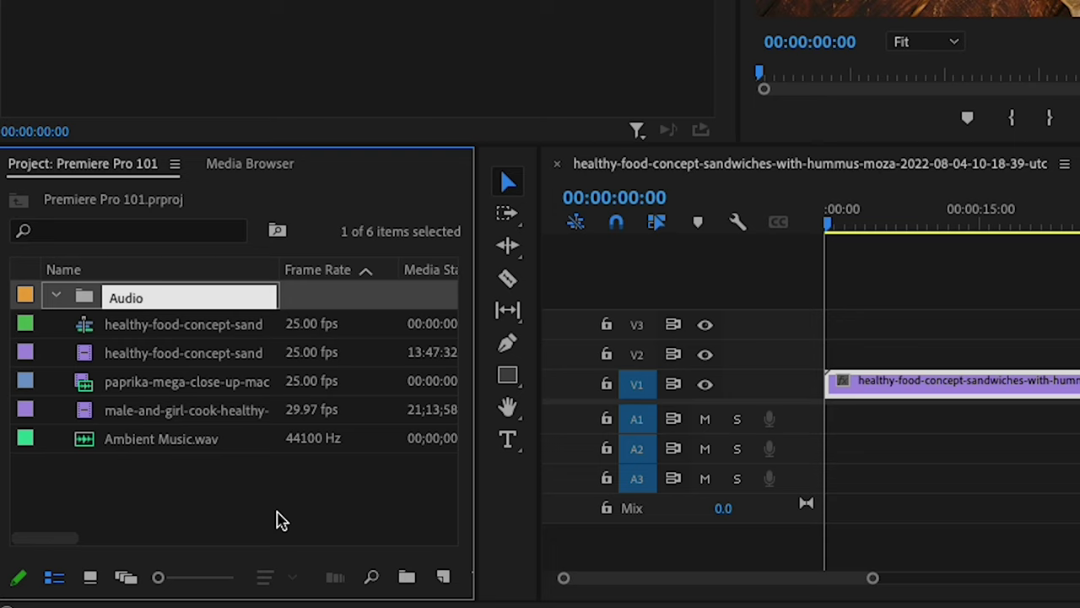
{"action": "right_click", "coordinate": [281, 518]}
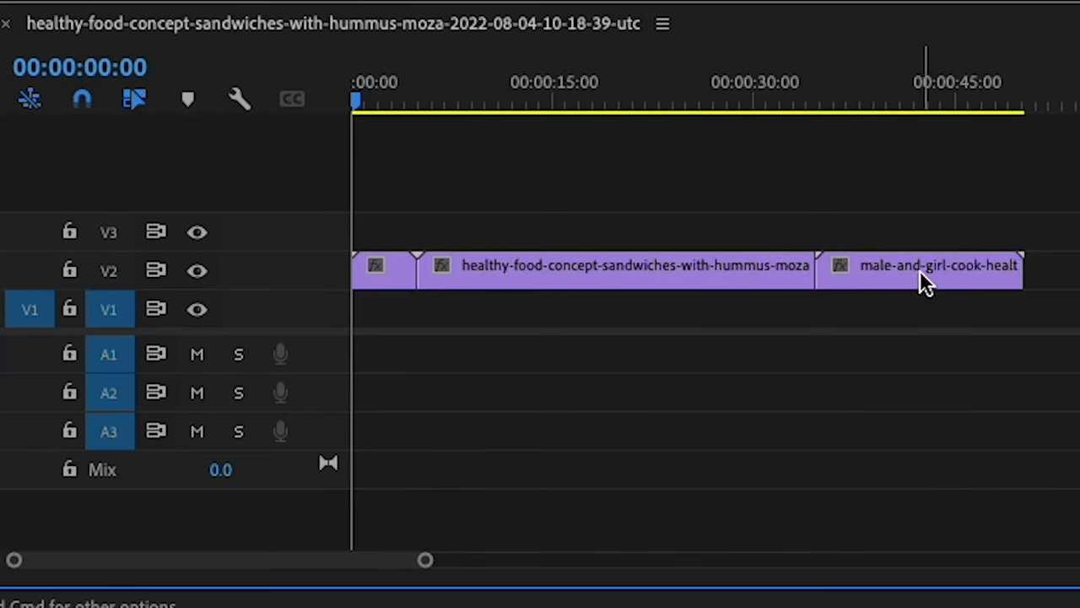
Move the male-and-girl clip to V1 near 00:00:44, razor-split the V2 clip, and play back the footage
{"action": "mouse_move", "coordinate": [921, 282]}
{"action": "left_mouse_down"}
{"action": "mouse_move", "coordinate": [1029, 330]}
{"action": "mouse_move", "coordinate": [1017, 342]}
{"action": "left_mouse_up"}
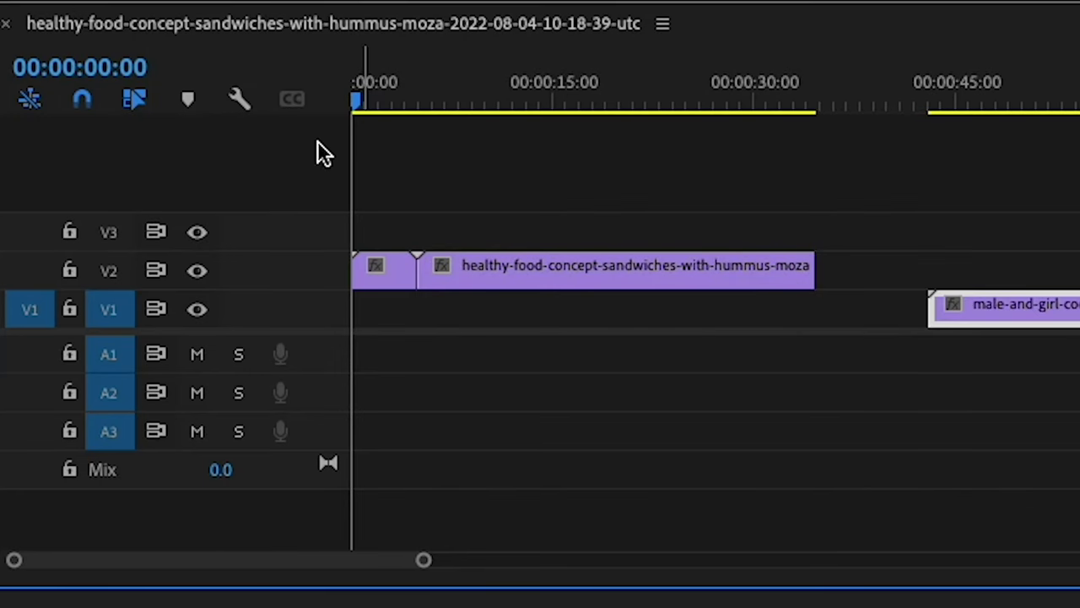
{"action": "key", "text": "c"}
{"action": "left_click", "coordinate": [591, 279]}
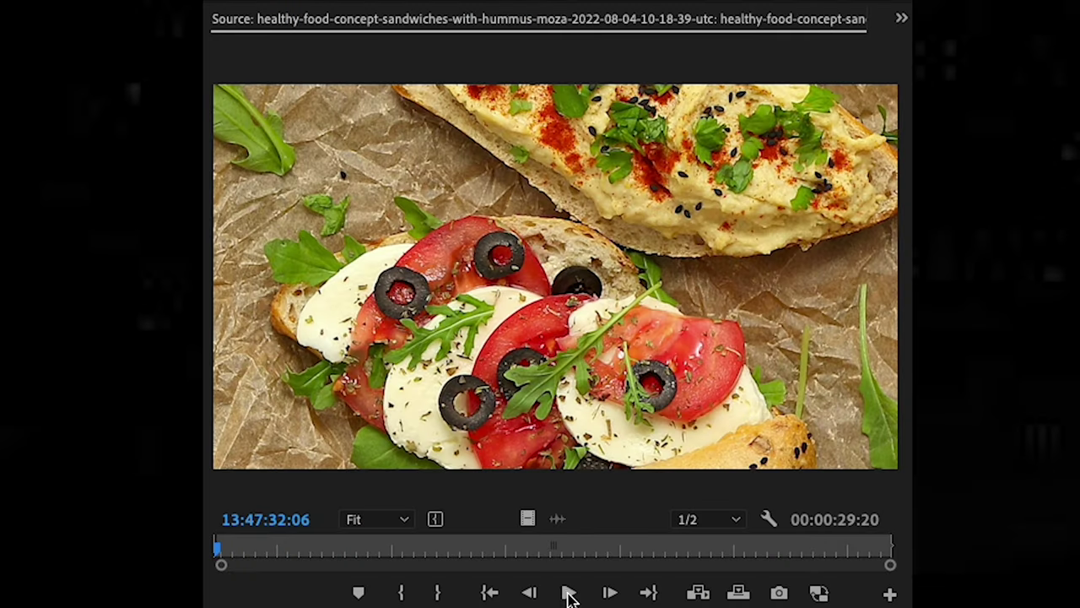
{"action": "left_click", "coordinate": [569, 595]}
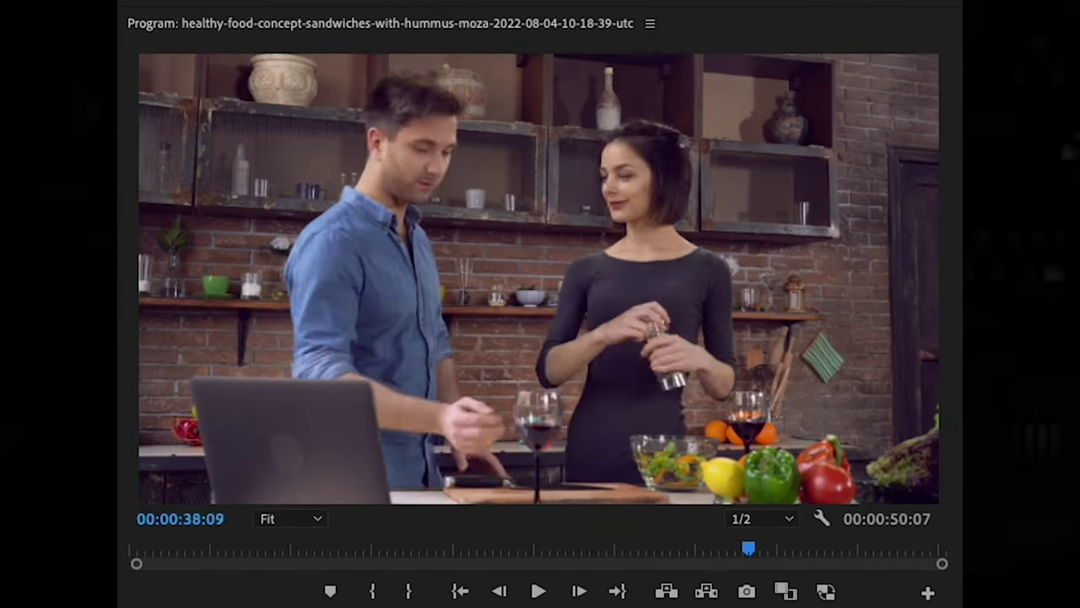
{"action": "key", "text": "l"}
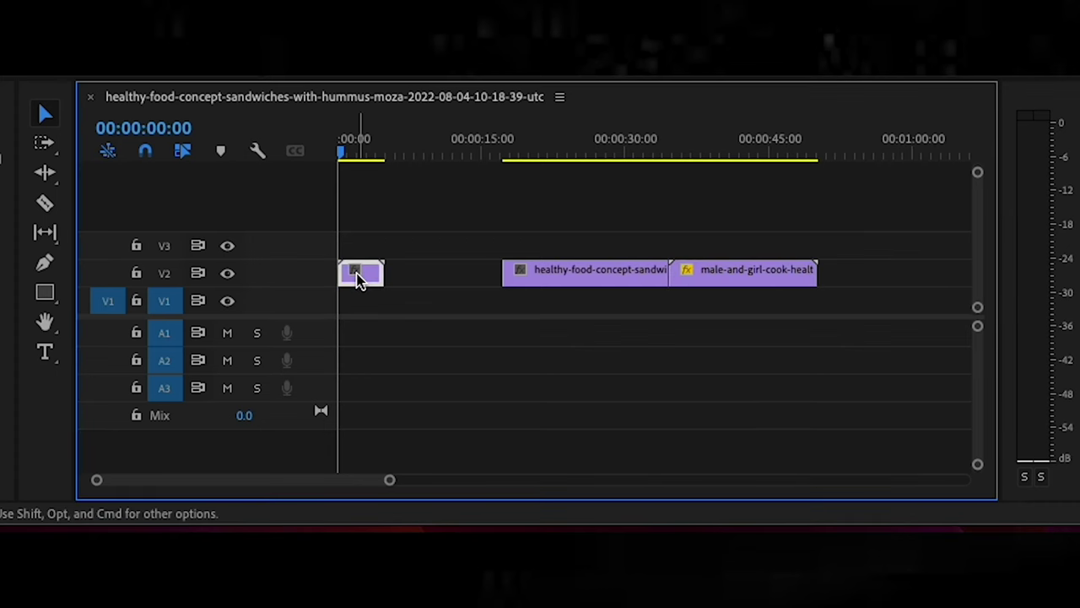
Shift the short opening V2 clip later and trim its start
{"action": "left_click_drag", "start_coordinate": [357, 277], "coordinate": [450, 283]}
{"action": "mouse_move", "coordinate": [374, 274]}
{"action": "left_mouse_down"}
{"action": "mouse_move", "coordinate": [354, 275]}
{"action": "mouse_move", "coordinate": [373, 277]}
{"action": "left_mouse_up"}
{"action": "left_click_drag", "start_coordinate": [839, 314], "coordinate": [352, 279]}
{"action": "left_click", "coordinate": [448, 297]}
Razor-split the sandwich clip and delete the short piece, leaving a gap on V2
{"action": "left_click", "coordinate": [45, 203]}
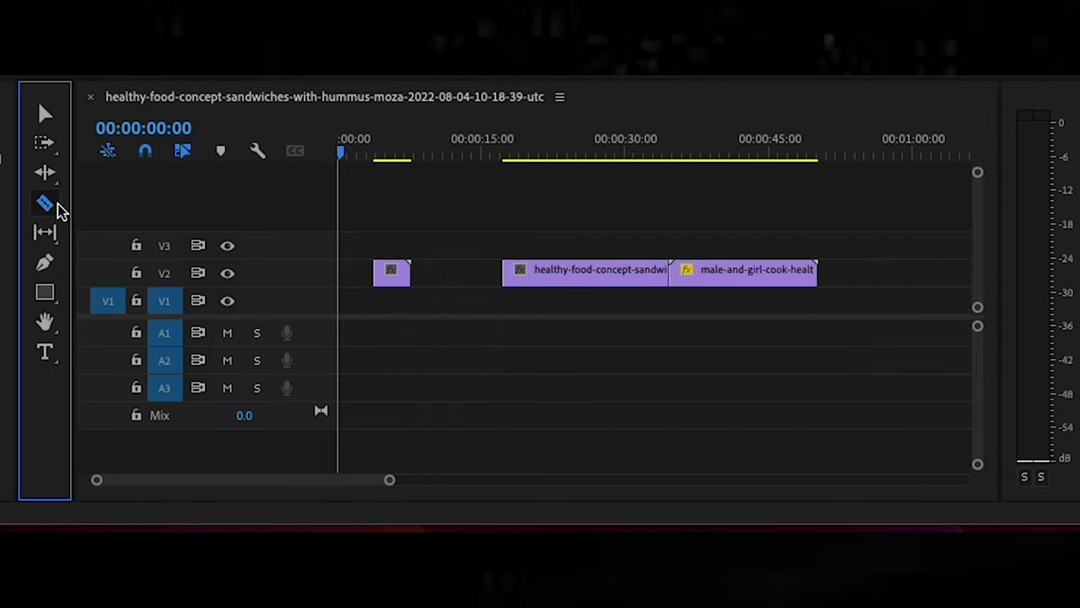
{"action": "left_click", "coordinate": [535, 275]}
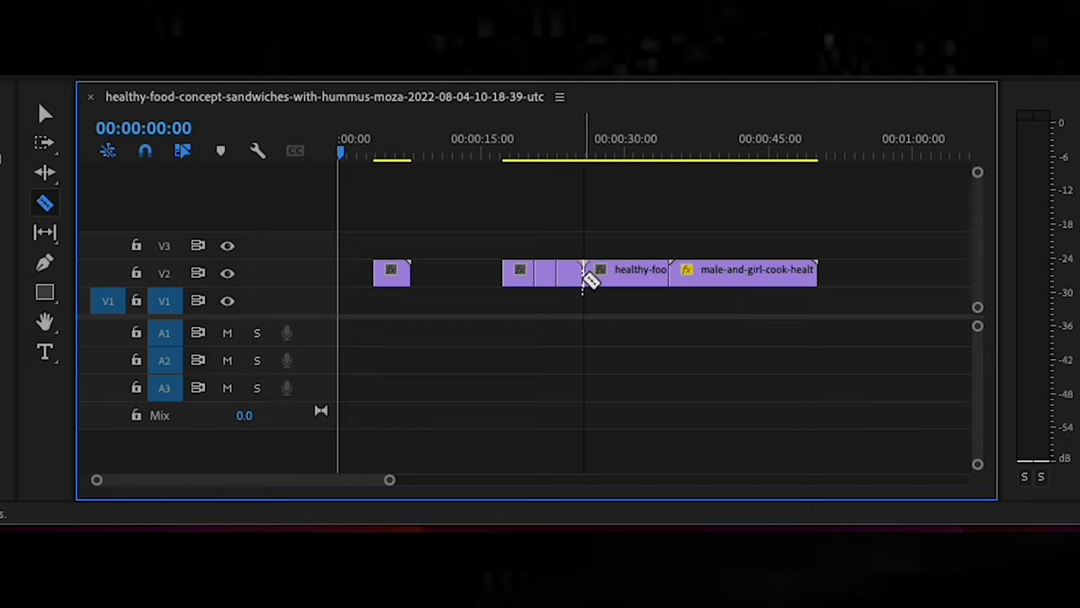
{"action": "key", "text": "v"}
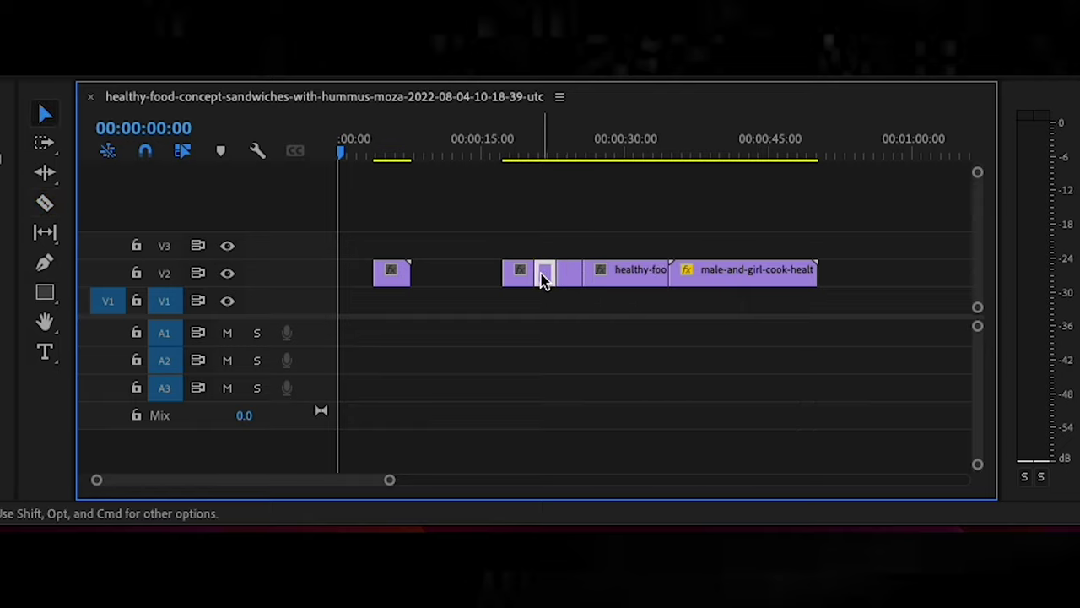
{"action": "key", "text": "Delete"}
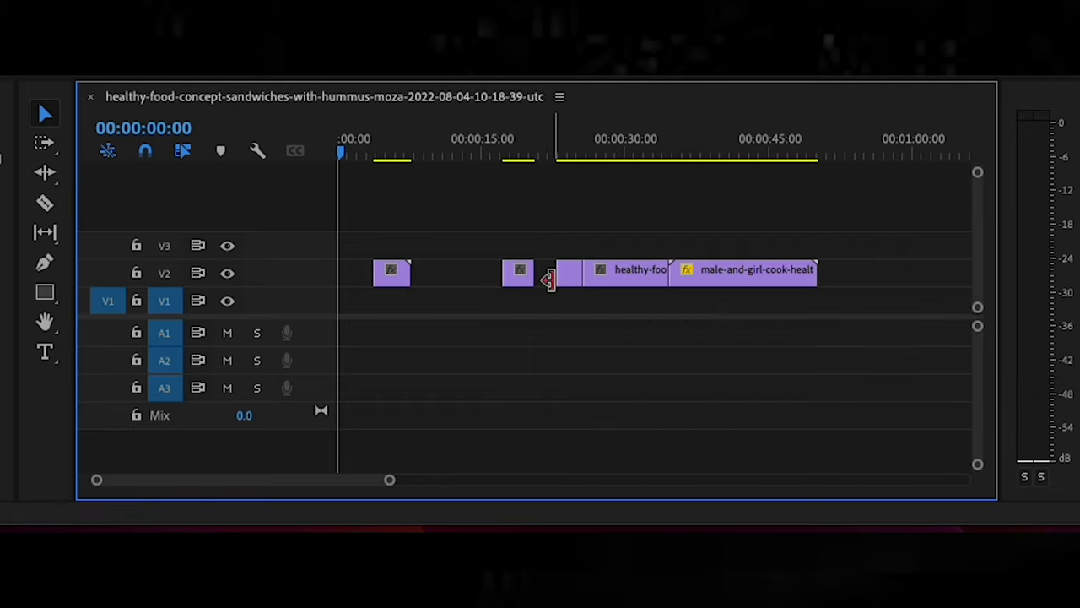
Pan the timeline with the Hand tool, then select the first V2 clip using the Pen tool
{"action": "left_click", "coordinate": [45, 321]}
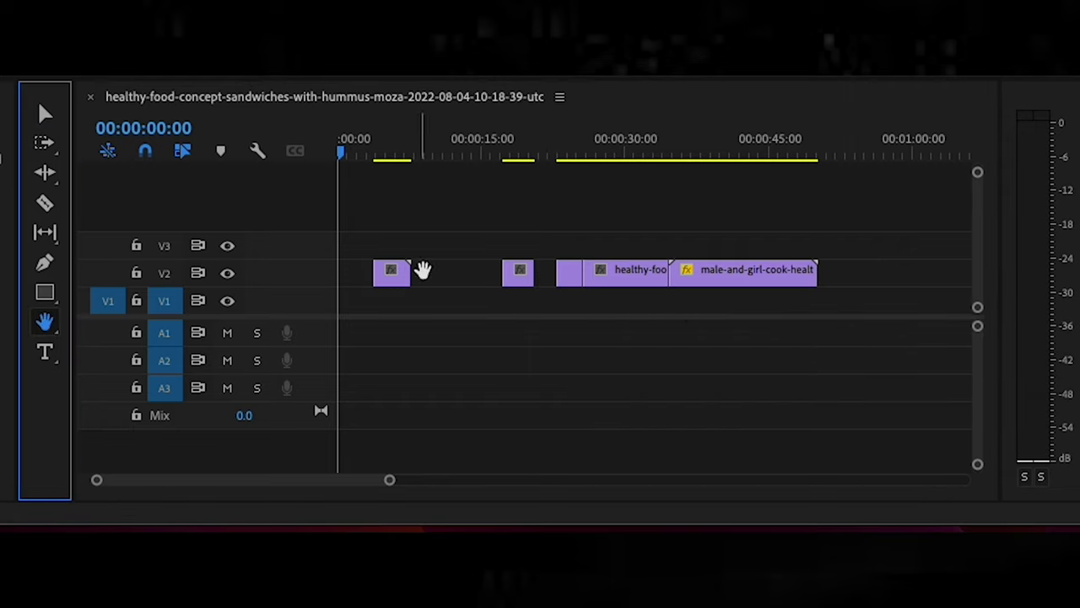
{"action": "scroll", "coordinate": [471, 275], "scroll_direction": "down", "scroll_amount": 5}
{"action": "scroll", "coordinate": [471, 276], "scroll_direction": "up", "scroll_amount": 6}
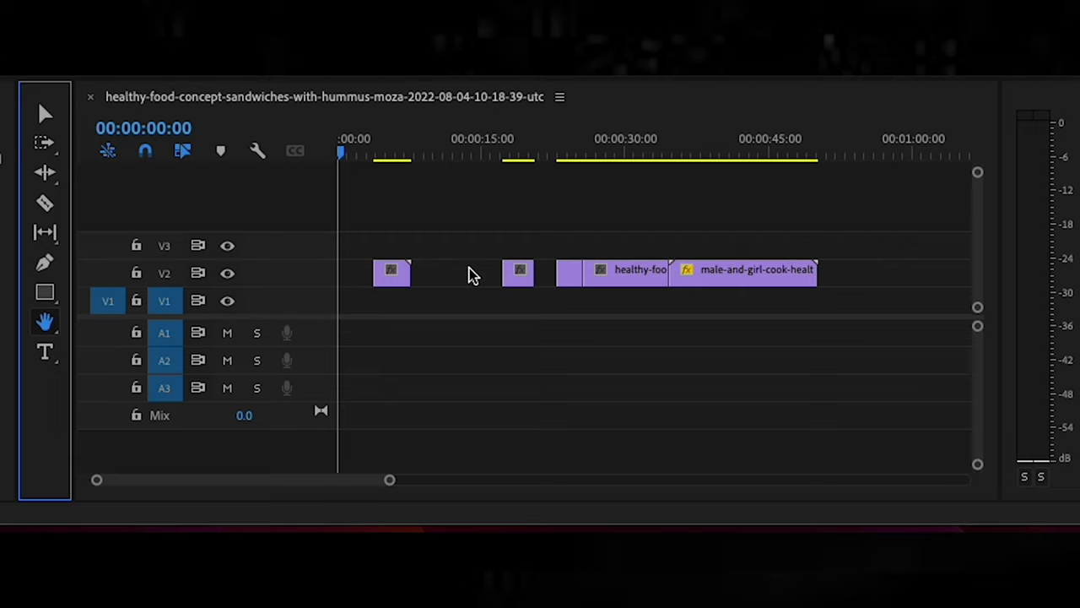
{"action": "scroll", "coordinate": [471, 275], "scroll_direction": "down", "scroll_amount": 10}
{"action": "scroll", "coordinate": [471, 275], "scroll_direction": "up", "scroll_amount": 8}
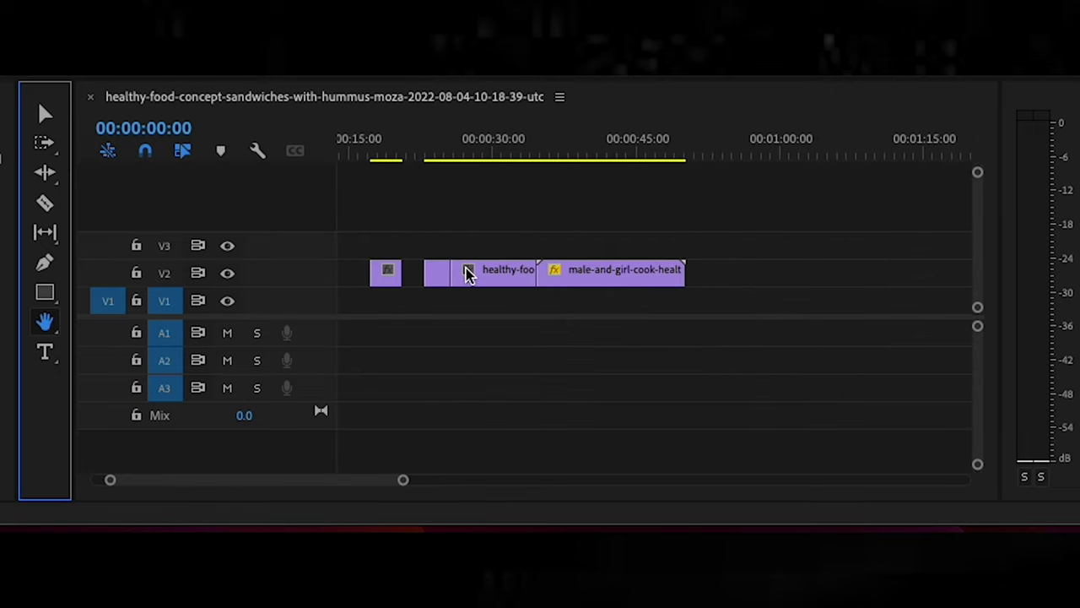
{"action": "scroll", "coordinate": [471, 275], "scroll_direction": "down", "scroll_amount": 2}
{"action": "scroll", "coordinate": [467, 274], "scroll_direction": "up", "scroll_amount": 4}
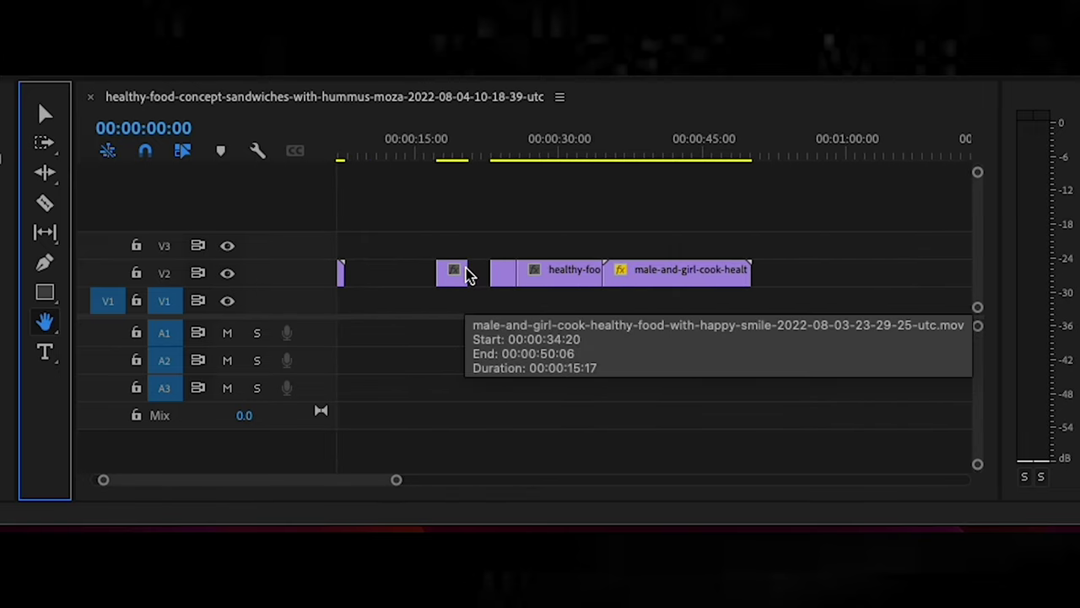
{"action": "scroll", "coordinate": [470, 276], "scroll_direction": "up", "scroll_amount": 2}
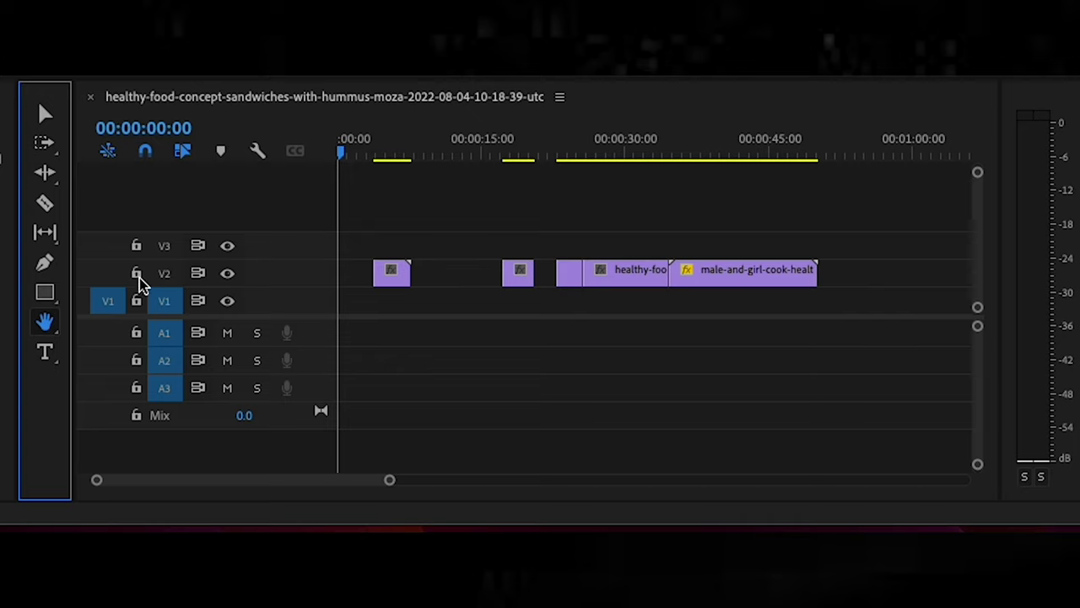
{"action": "left_click", "coordinate": [45, 263]}
{"action": "left_click", "coordinate": [407, 277]}
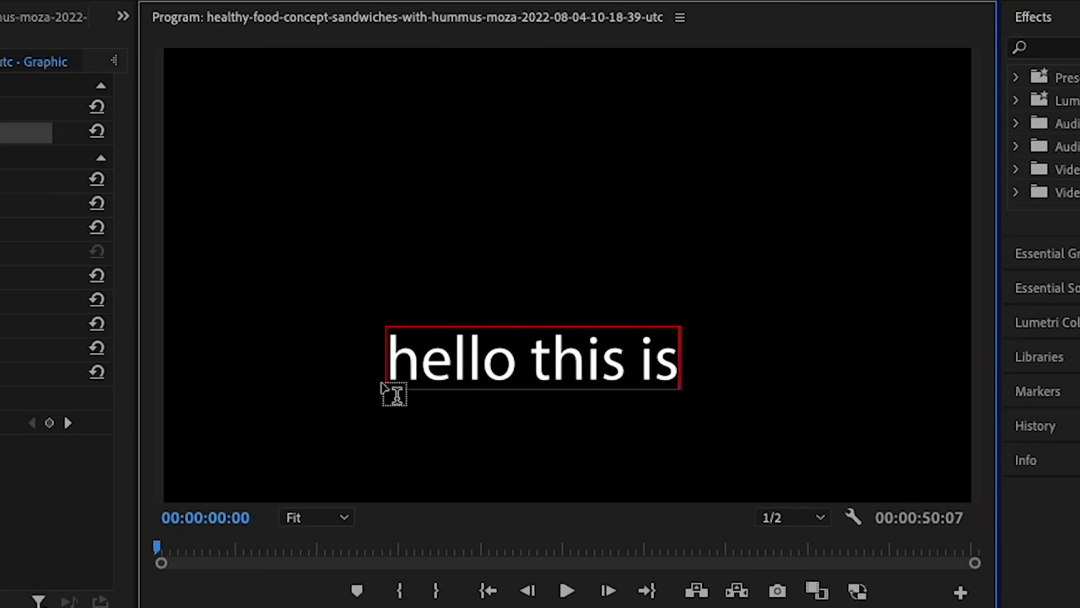
Extend the title text with 'my title.' and zoom the timeline in on the clips
{"action": "type", "text": "my title."}
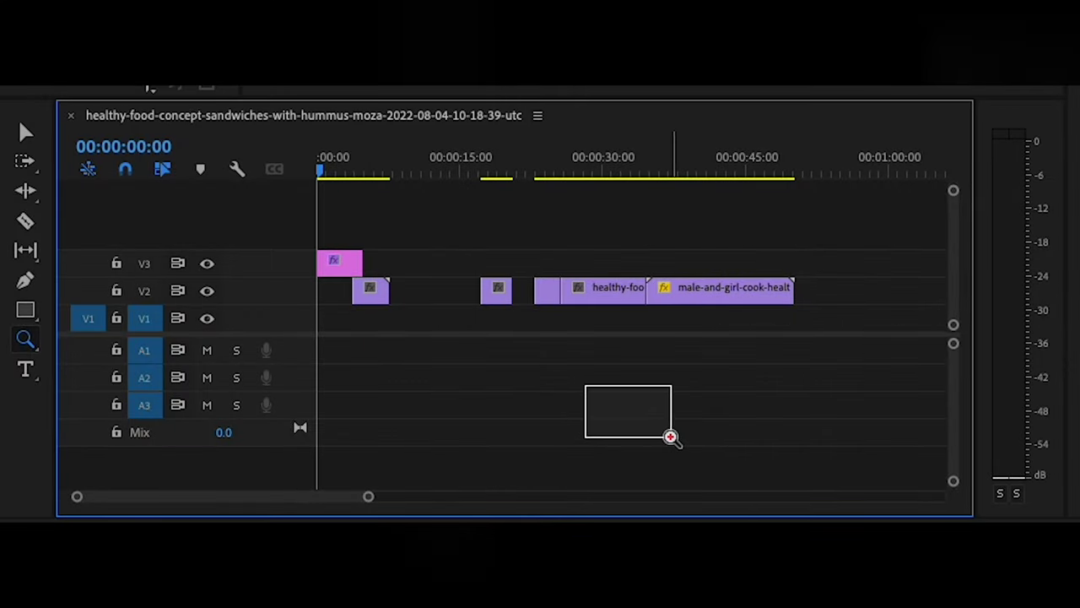
{"action": "left_click_drag", "start_coordinate": [671, 436], "coordinate": [785, 401]}
{"action": "left_click_drag", "start_coordinate": [579, 242], "coordinate": [729, 391]}
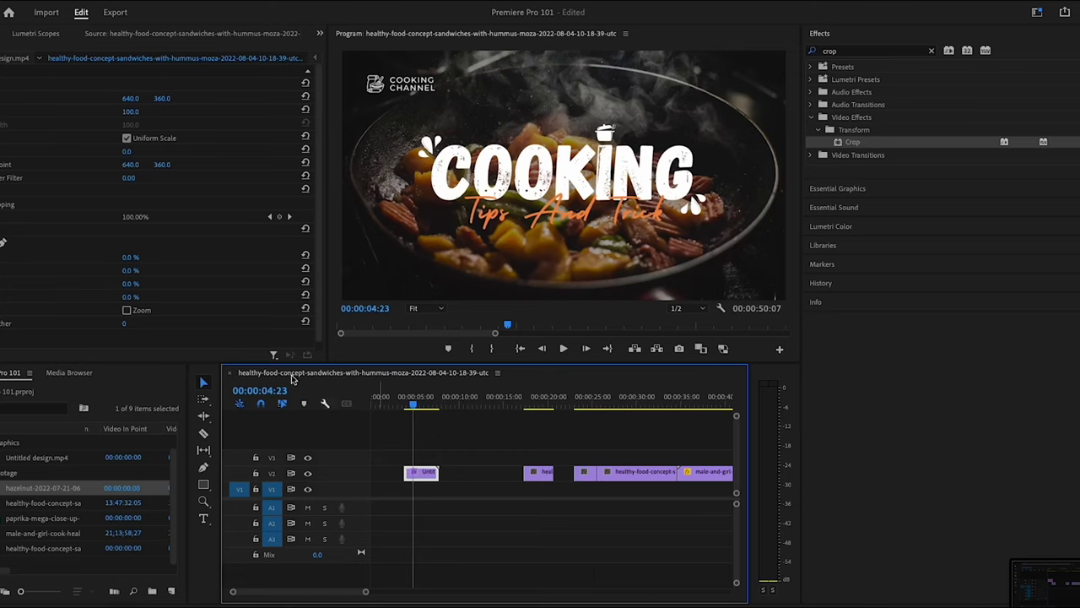
Set the Ambient Music level to 11.2 dB, with channels Left 3.0 dB and Right -15.0 dB
{"action": "scroll", "coordinate": [132, 223], "scroll_direction": "down", "scroll_amount": 1}
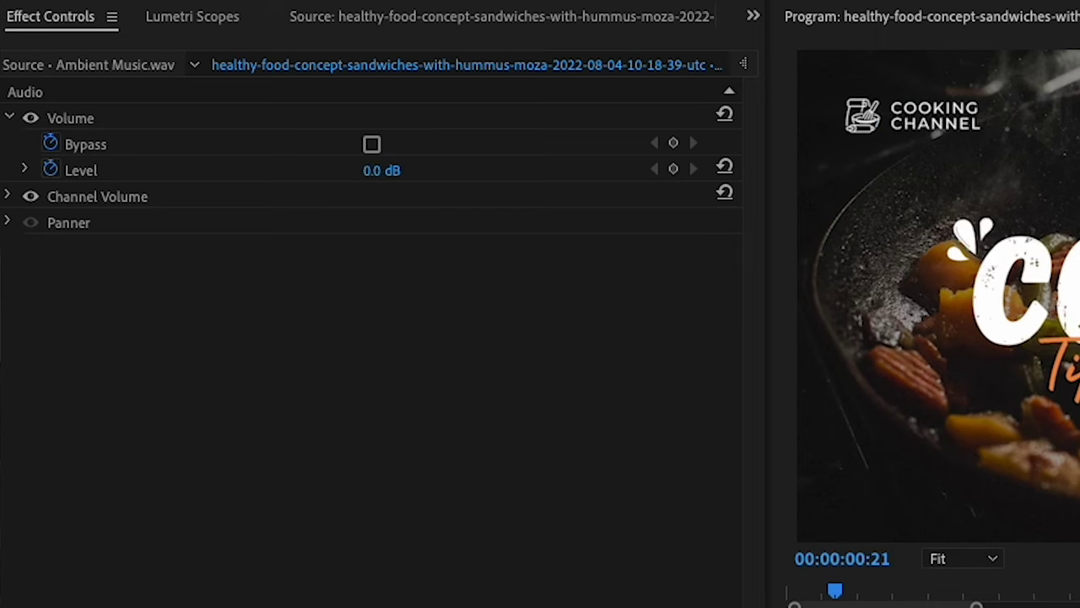
{"action": "left_click_drag", "start_coordinate": [382, 169], "coordinate": [422, 169]}
{"action": "left_click", "coordinate": [9, 196]}
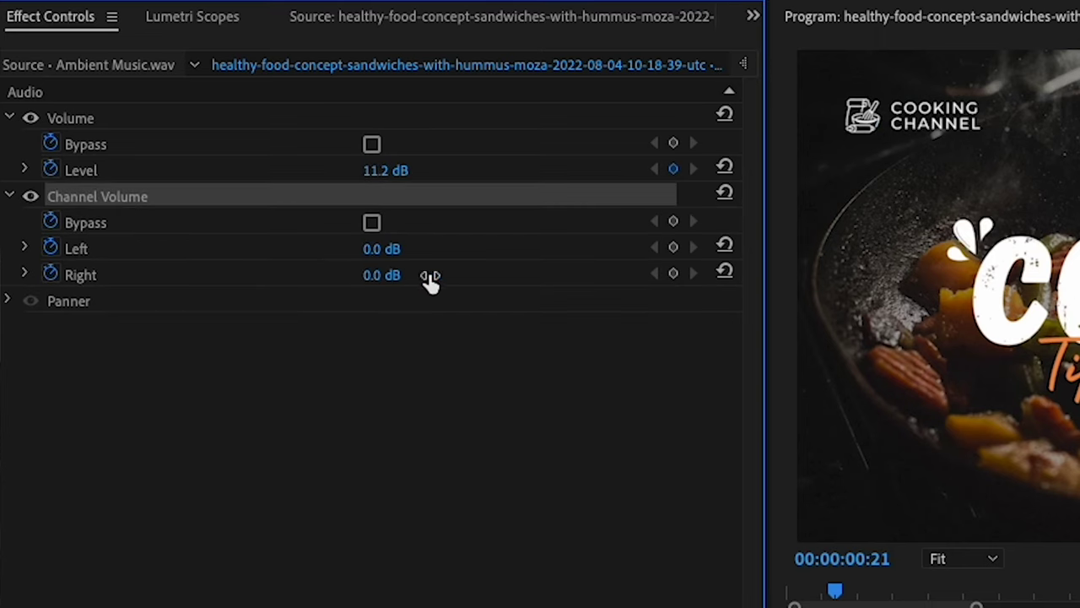
{"action": "left_click_drag", "start_coordinate": [430, 281], "coordinate": [405, 322]}
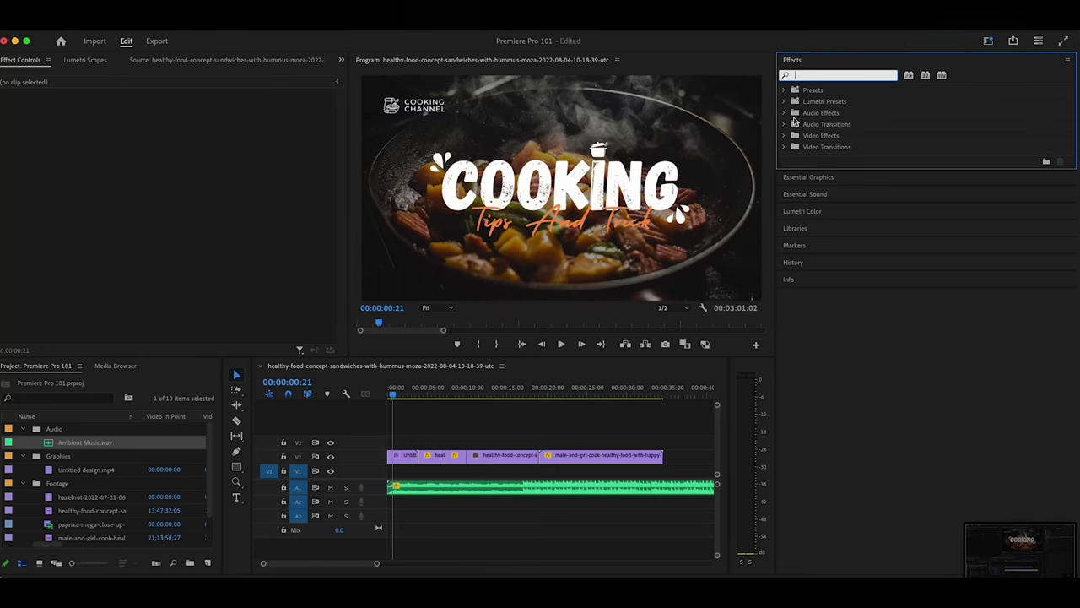
Apply Cross Dissolve between the cooking title and sandwich clip, then preview playback
{"action": "type", "text": "cross"}
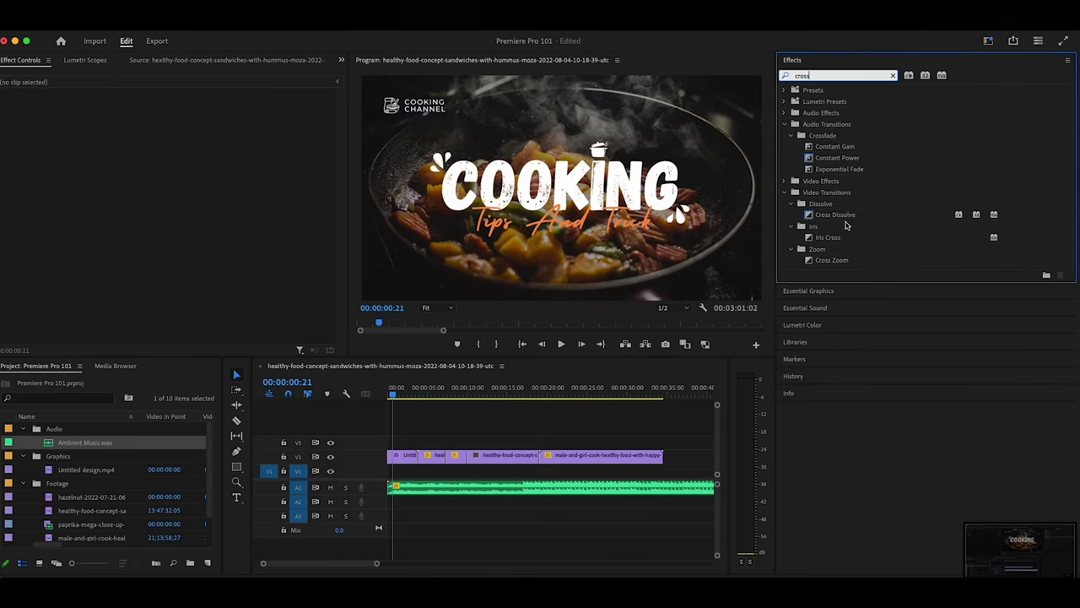
{"action": "left_click", "coordinate": [848, 217]}
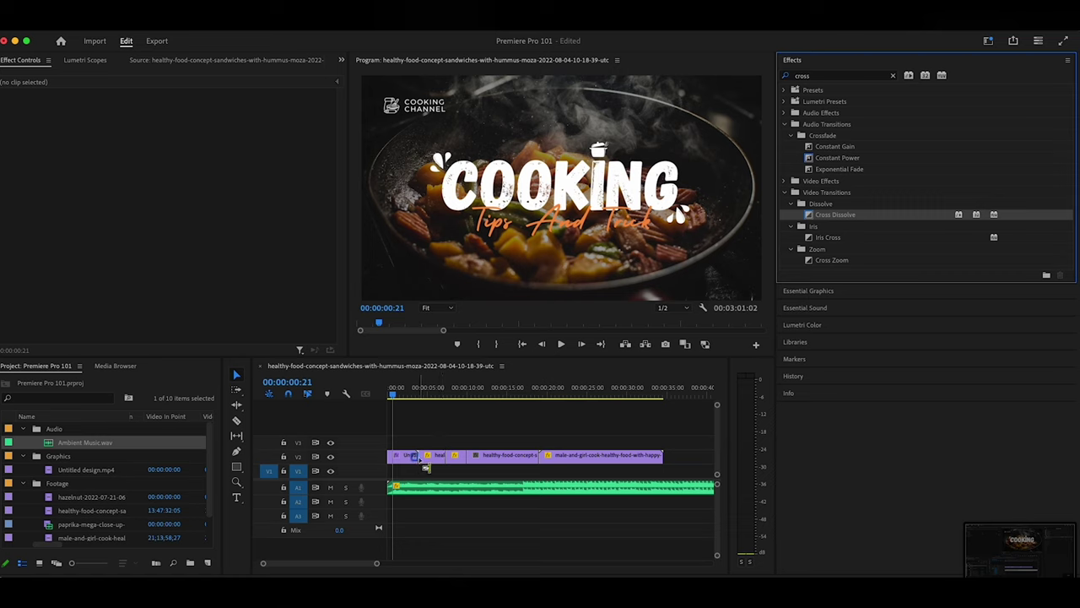
{"action": "key", "text": "space"}
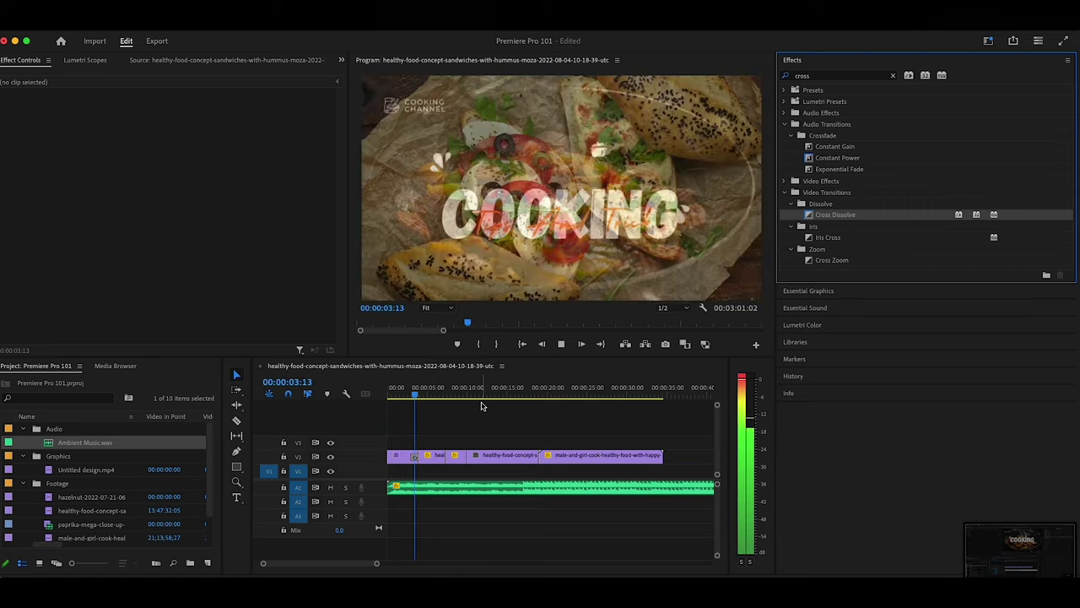
{"action": "key", "text": "space"}
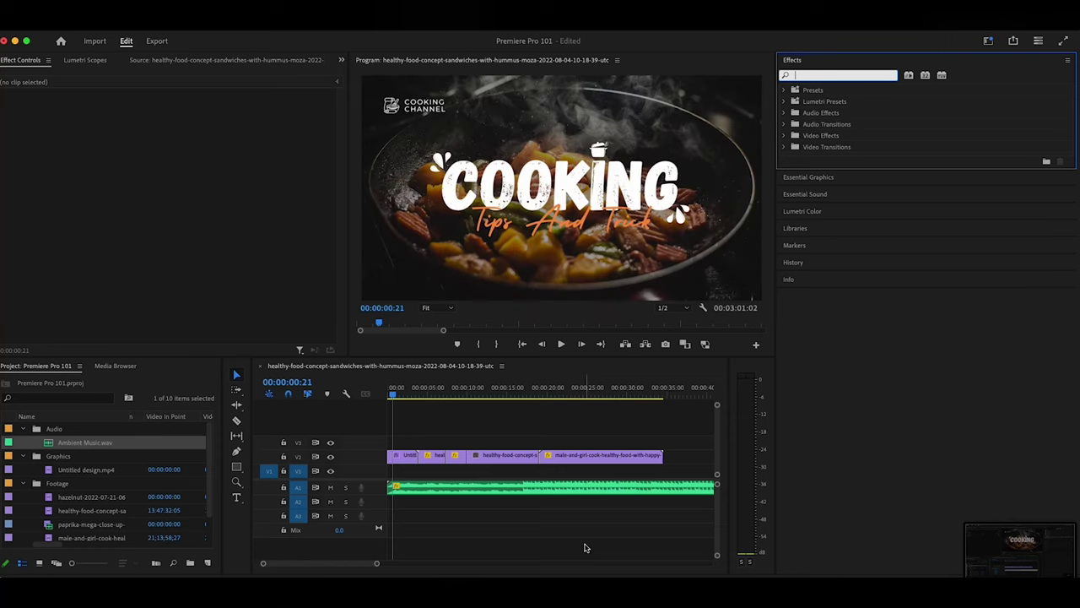
Reapply the Cross Dissolve, preview the dissolve, and select the short sandwich clip on V2
{"action": "type", "text": "cross"}
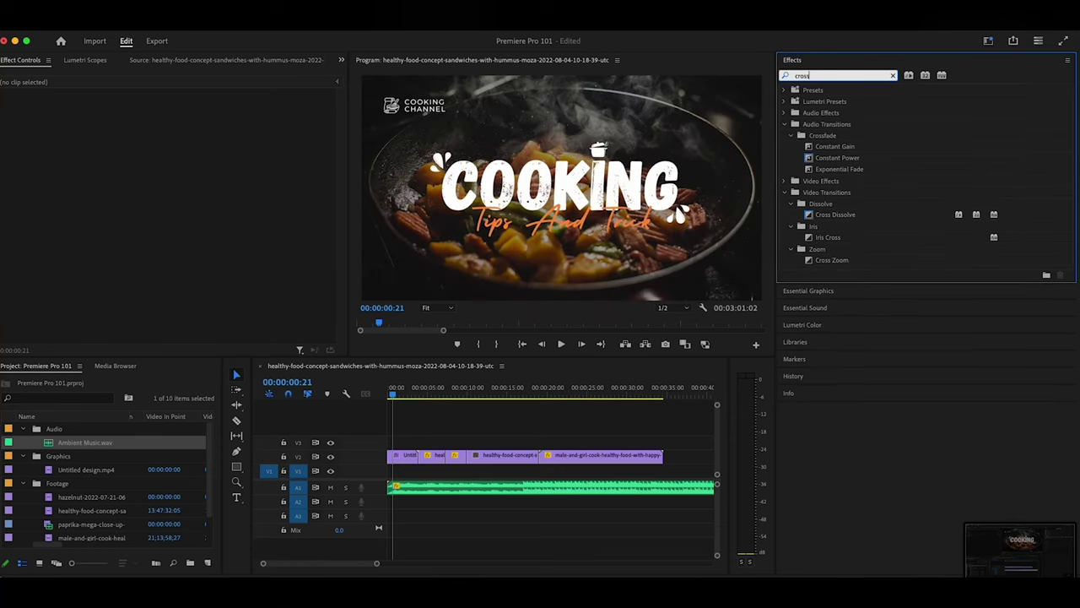
{"action": "left_click", "coordinate": [834, 216]}
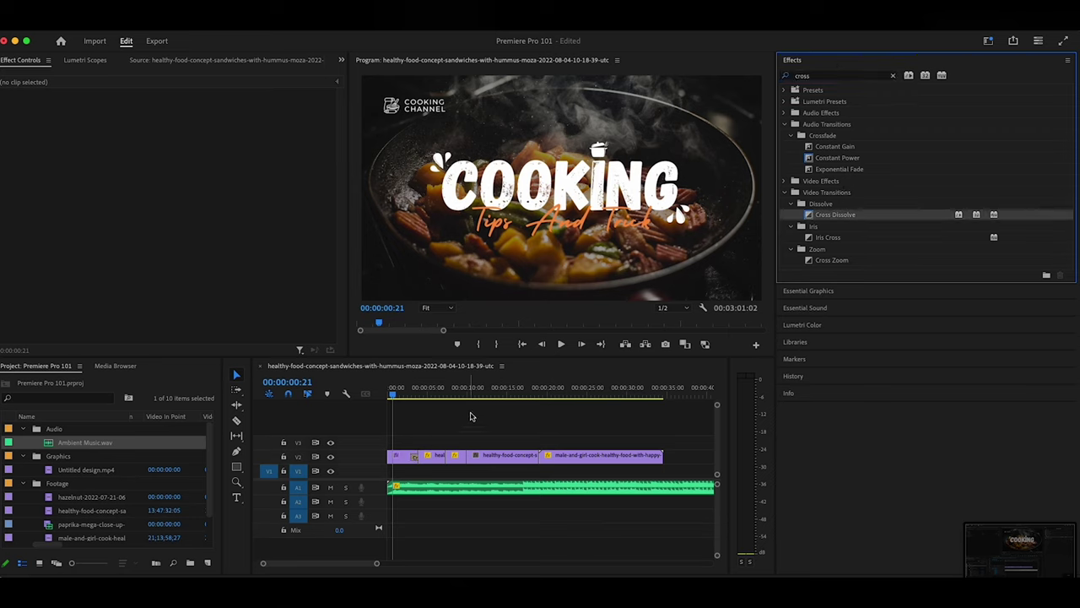
{"action": "key", "text": "space"}
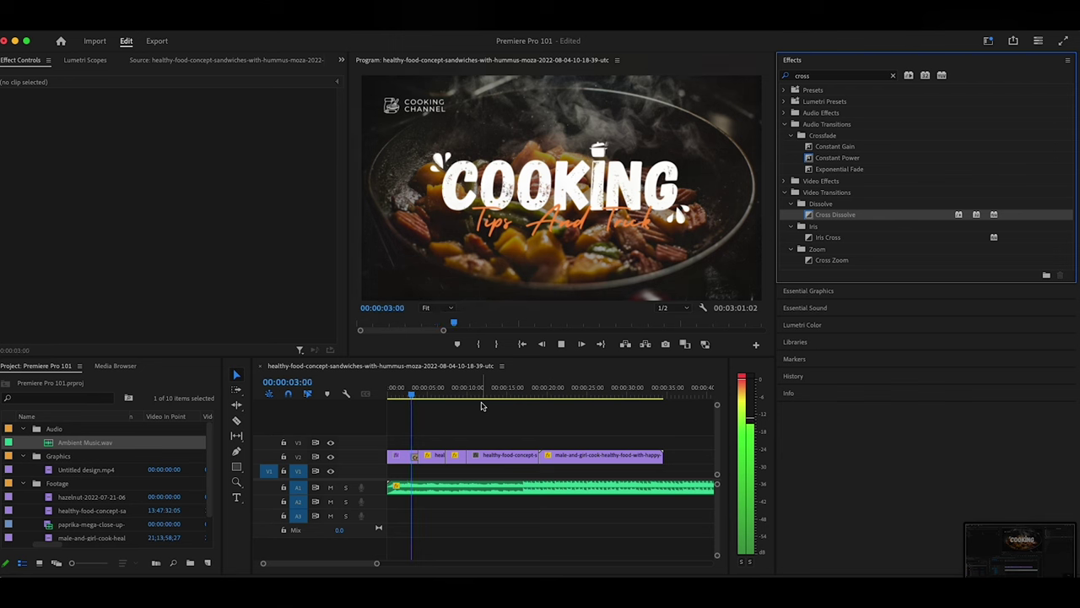
{"action": "key", "text": "space"}
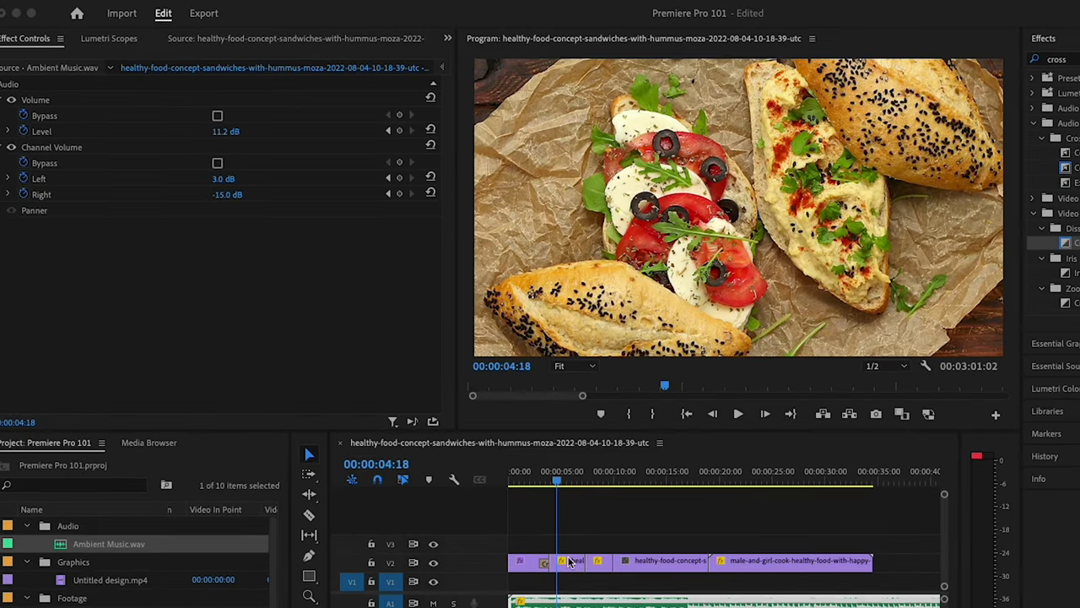
{"action": "left_click", "coordinate": [562, 563]}
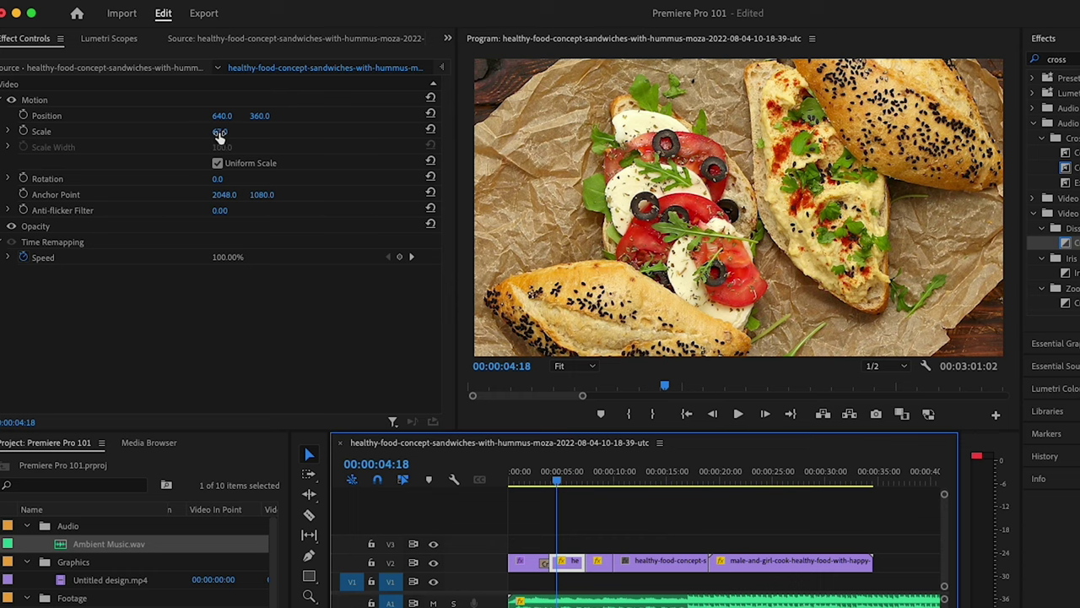
Add a Scale keyframe to the sandwich clip and increase Scale from 67.0 to 91.0
{"action": "left_click", "coordinate": [23, 131]}
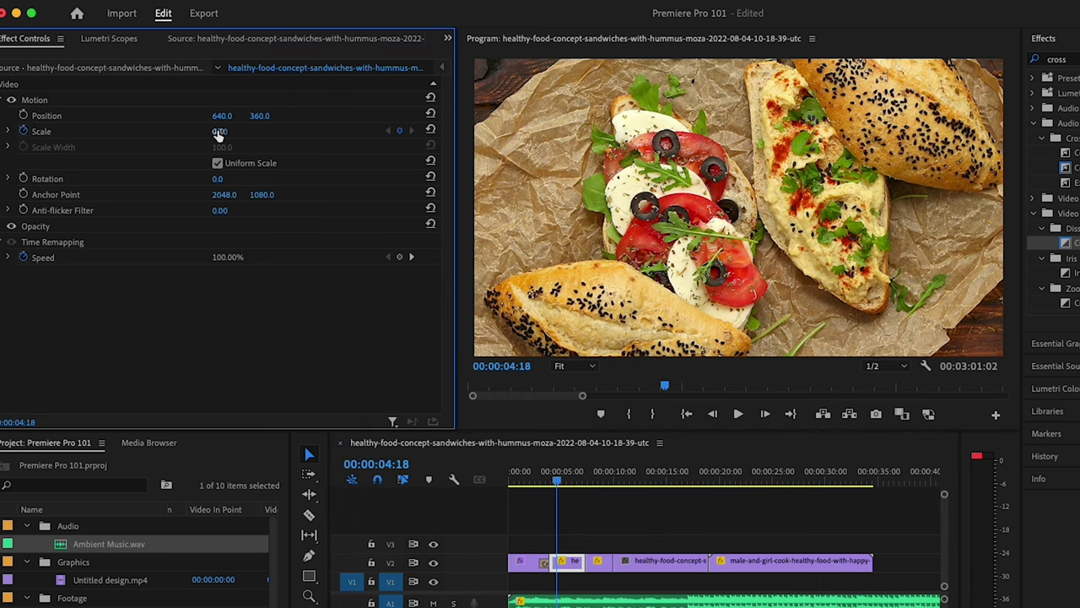
{"action": "mouse_move", "coordinate": [218, 134]}
{"action": "left_mouse_down"}
{"action": "mouse_move", "coordinate": [172, 125]}
{"action": "mouse_move", "coordinate": [229, 115]}
{"action": "left_mouse_up"}
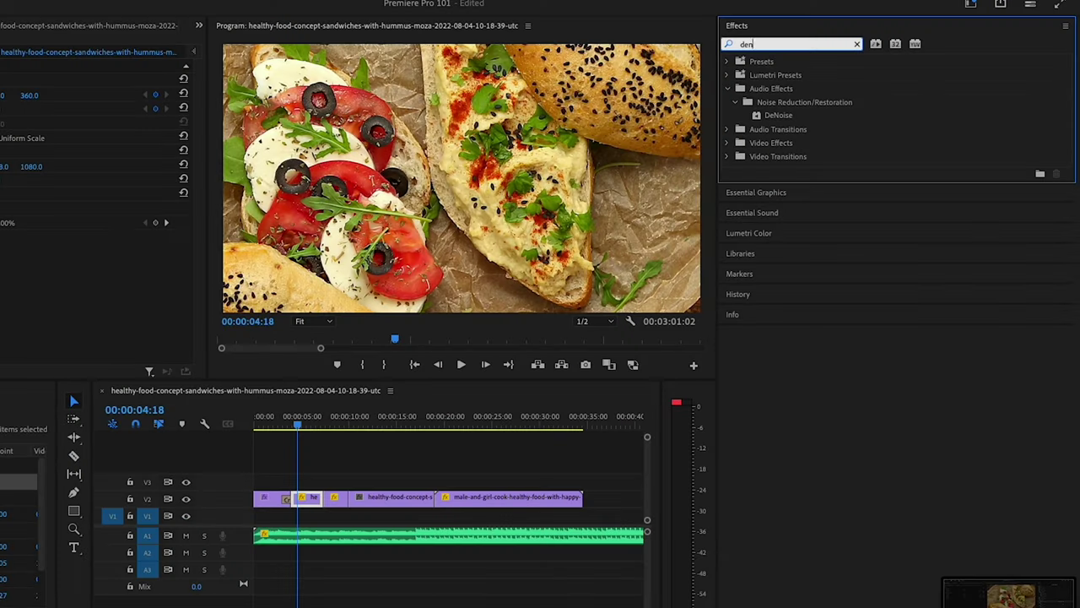
Apply the DeNoise and Studio Reverb audio effects to the Ambient Music clip on A1
{"action": "left_click_drag", "start_coordinate": [778, 114], "coordinate": [737, 129]}
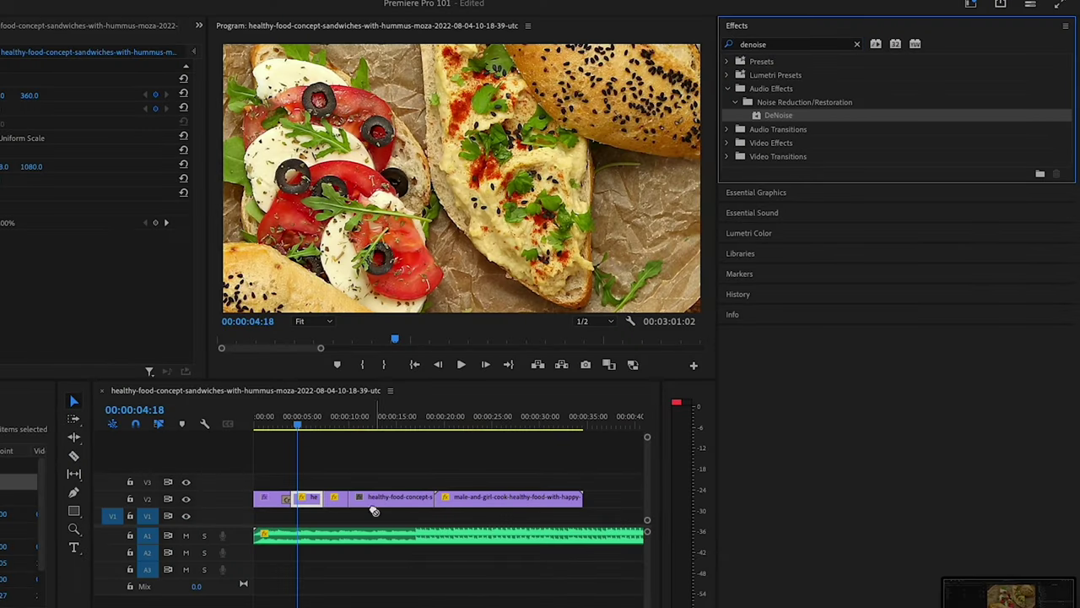
{"action": "mouse_move", "coordinate": [374, 512]}
{"action": "left_mouse_down"}
{"action": "mouse_move", "coordinate": [369, 534]}
{"action": "mouse_move", "coordinate": [381, 526]}
{"action": "left_mouse_up"}
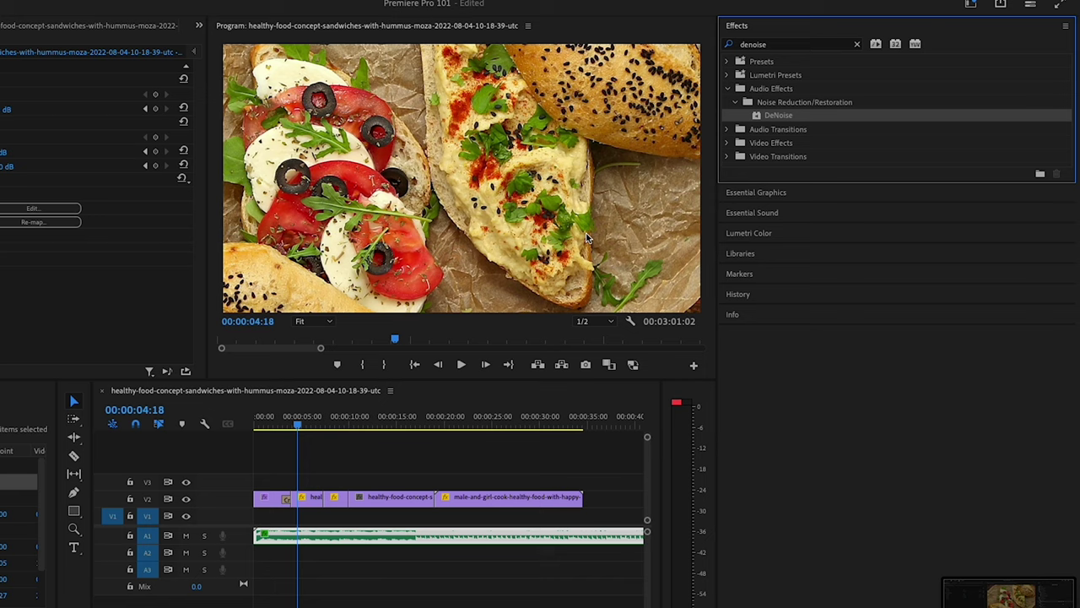
{"action": "left_click", "coordinate": [76, 179]}
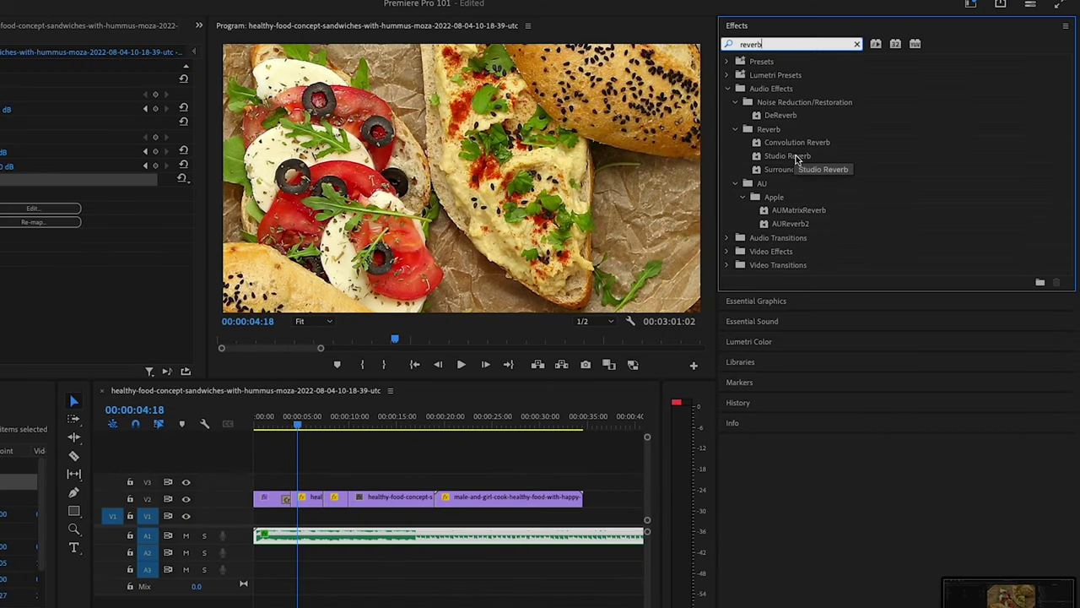
{"action": "left_click_drag", "start_coordinate": [795, 159], "coordinate": [342, 534]}
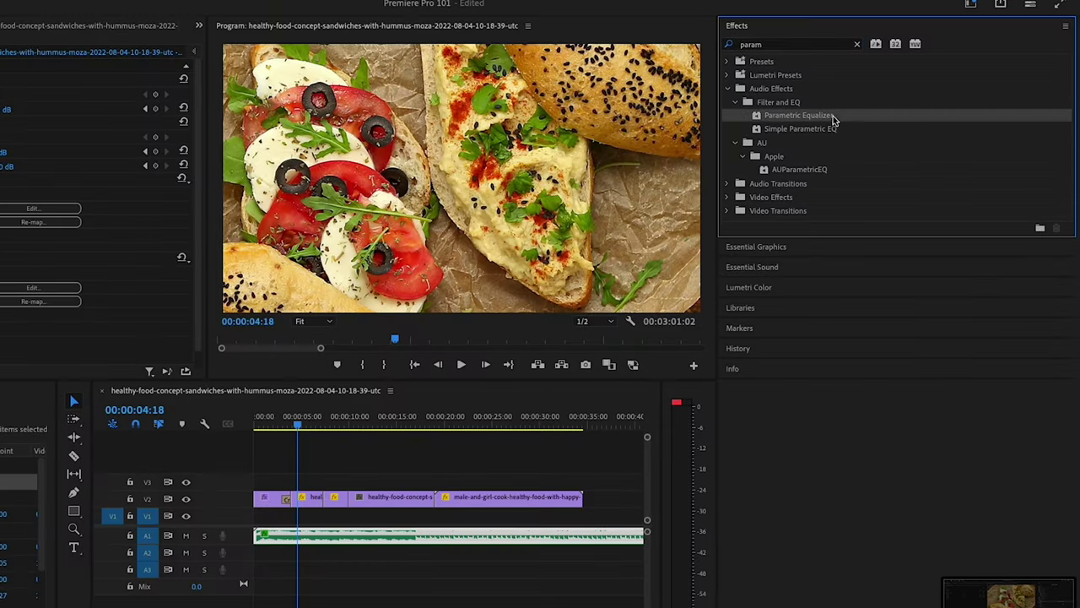
Apply the Parametric Equalizer to the Ambient Music clip and boost its low band about +10 dB
{"action": "left_click_drag", "start_coordinate": [454, 483], "coordinate": [427, 538]}
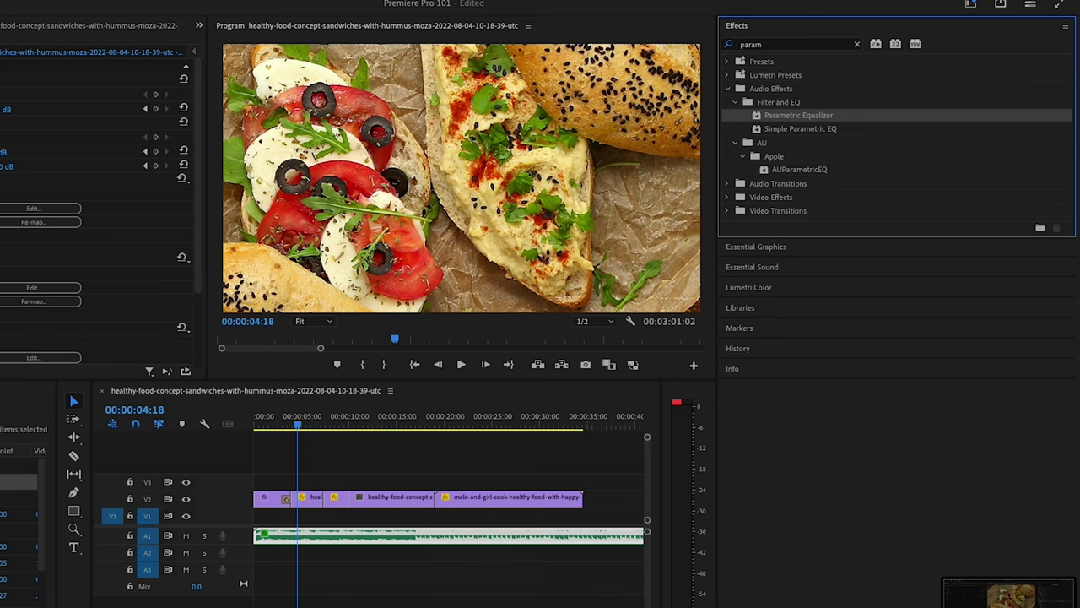
{"action": "left_click", "coordinate": [33, 357]}
{"action": "left_click_drag", "start_coordinate": [264, 272], "coordinate": [265, 230]}
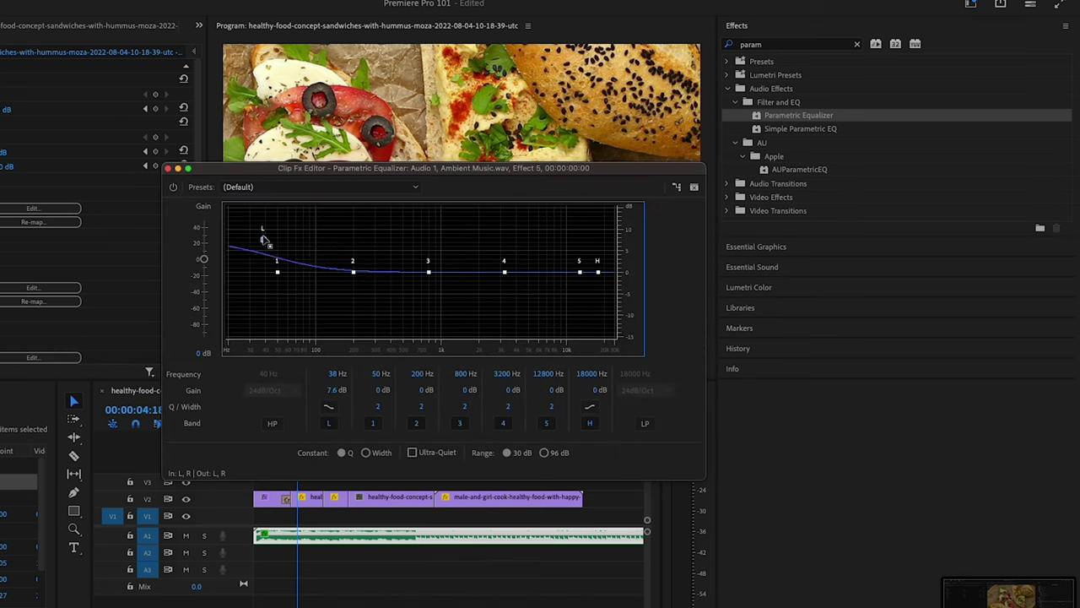
{"action": "key", "text": "space"}
Cut about 7.4 dB near 330 Hz, boost 12.8 dB near 2567 Hz, and raise the highs
{"action": "left_click", "coordinate": [355, 271]}
{"action": "left_click_drag", "start_coordinate": [354, 273], "coordinate": [383, 302]}
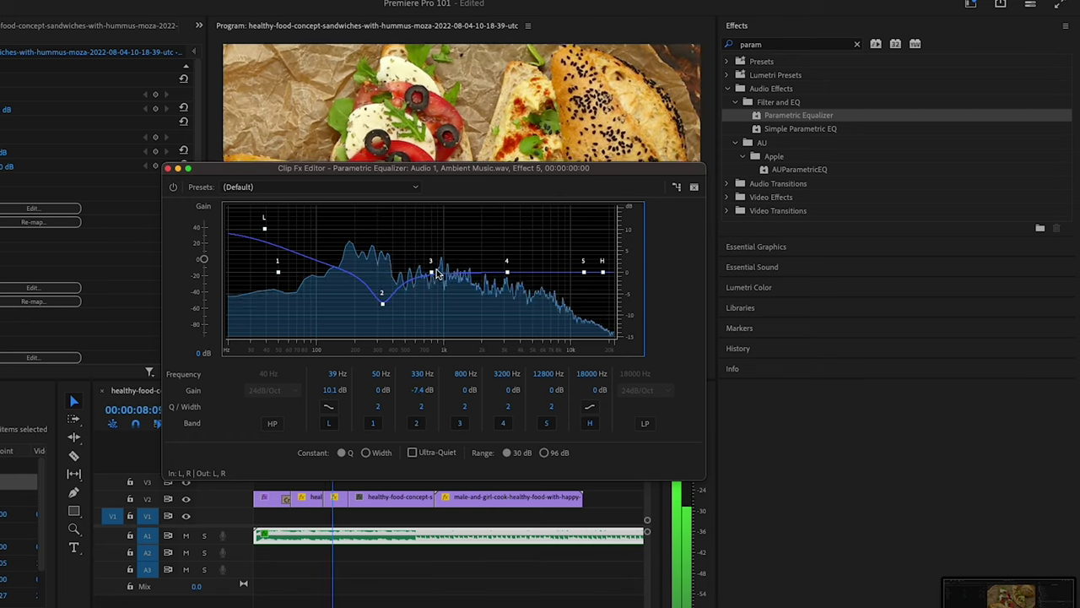
{"action": "left_click_drag", "start_coordinate": [432, 272], "coordinate": [497, 219]}
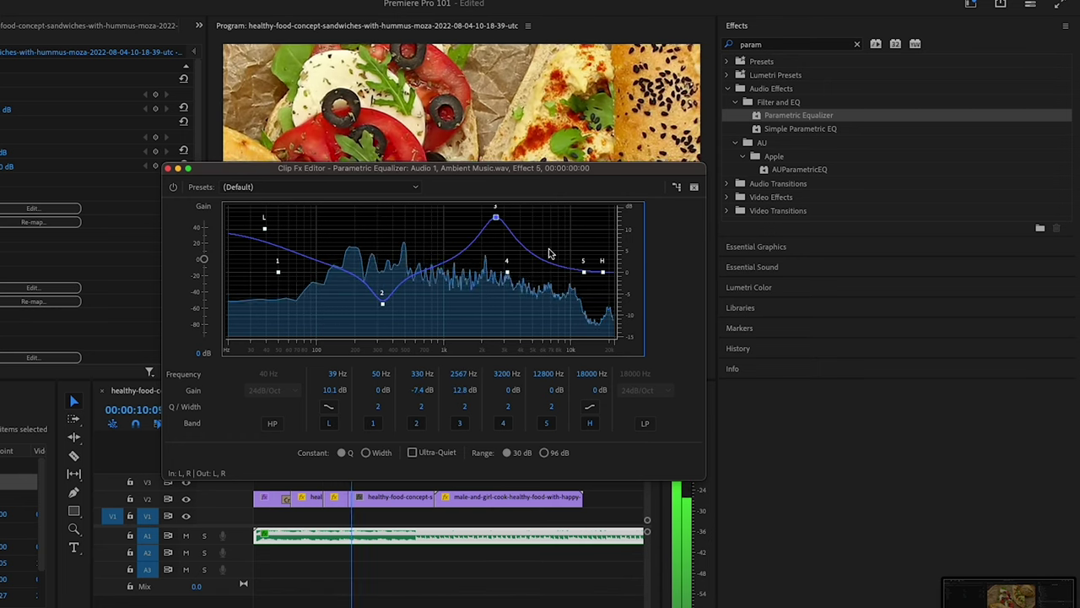
{"action": "left_click_drag", "start_coordinate": [602, 271], "coordinate": [604, 211]}
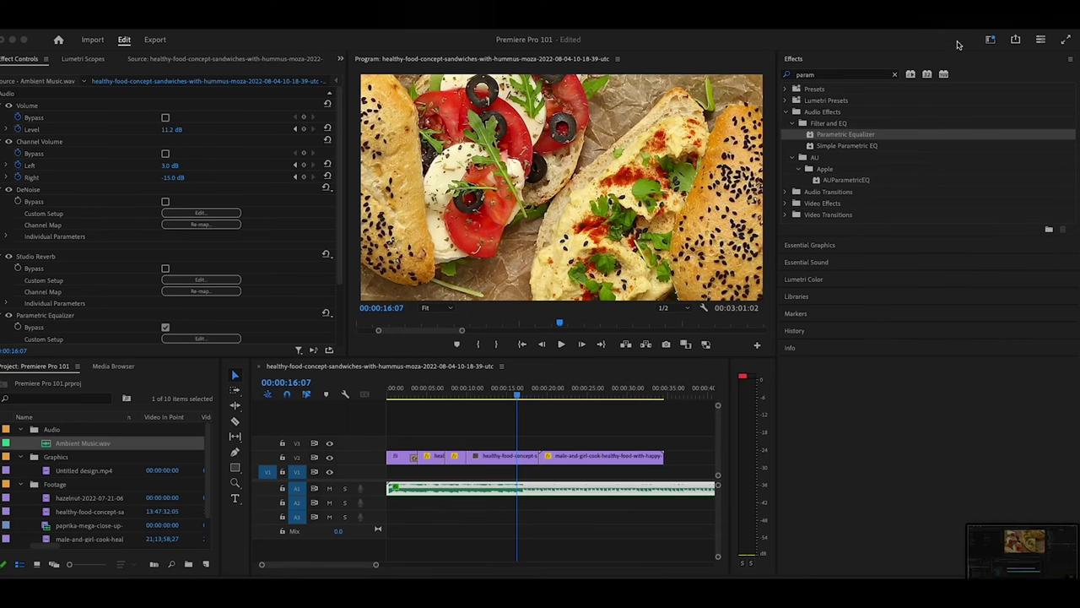
In the Captions and Graphics workspace, place the Basic Lower Third template on V3 at the sequence start
{"action": "left_click", "coordinate": [992, 40]}
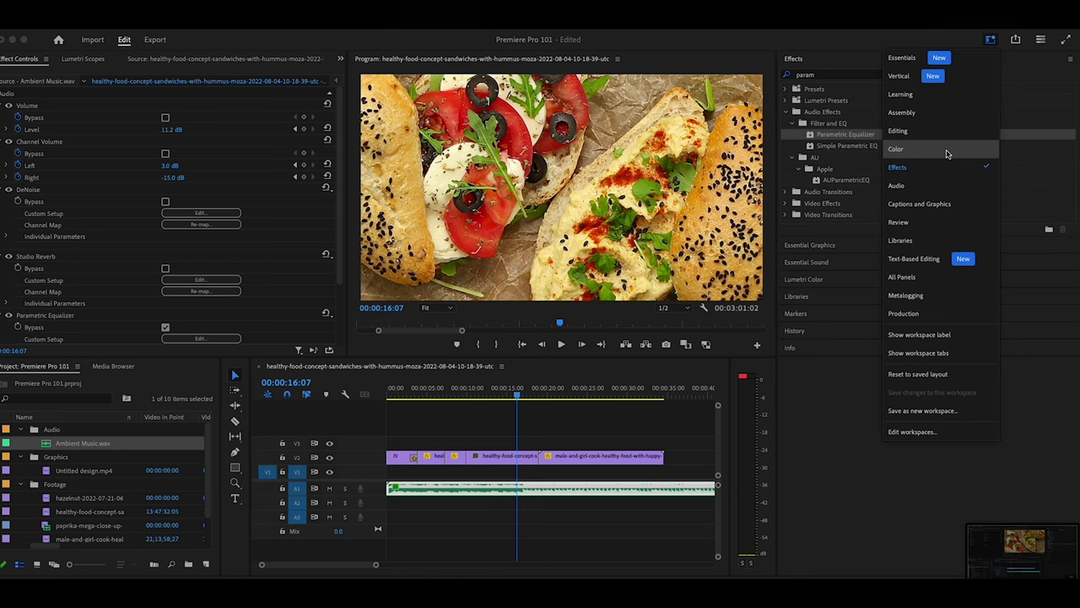
{"action": "left_click", "coordinate": [929, 203]}
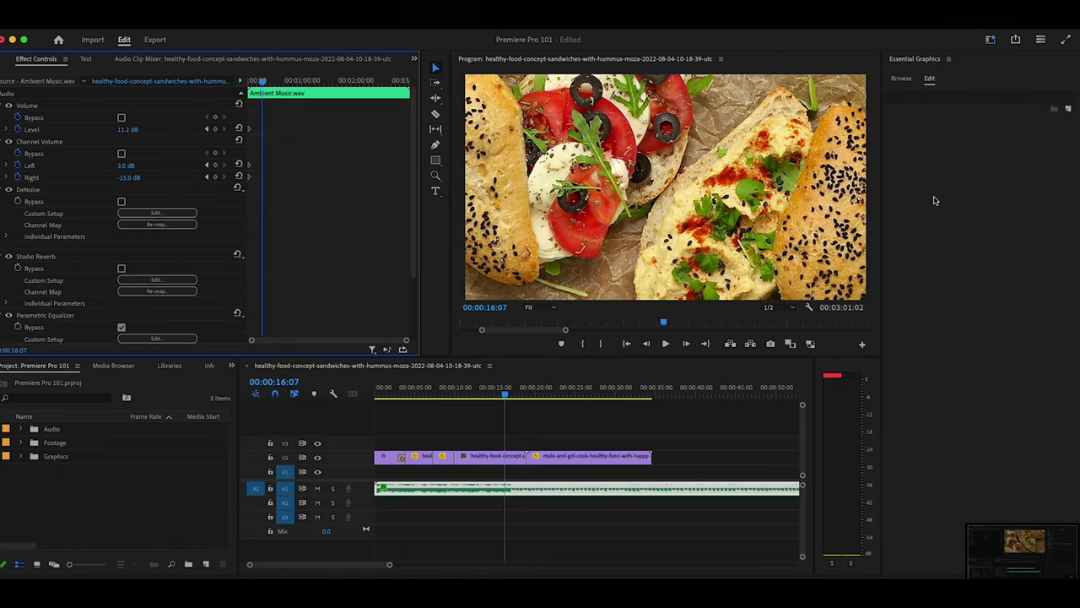
{"action": "left_click", "coordinate": [899, 79]}
{"action": "scroll", "coordinate": [922, 267], "scroll_direction": "down", "scroll_amount": 10}
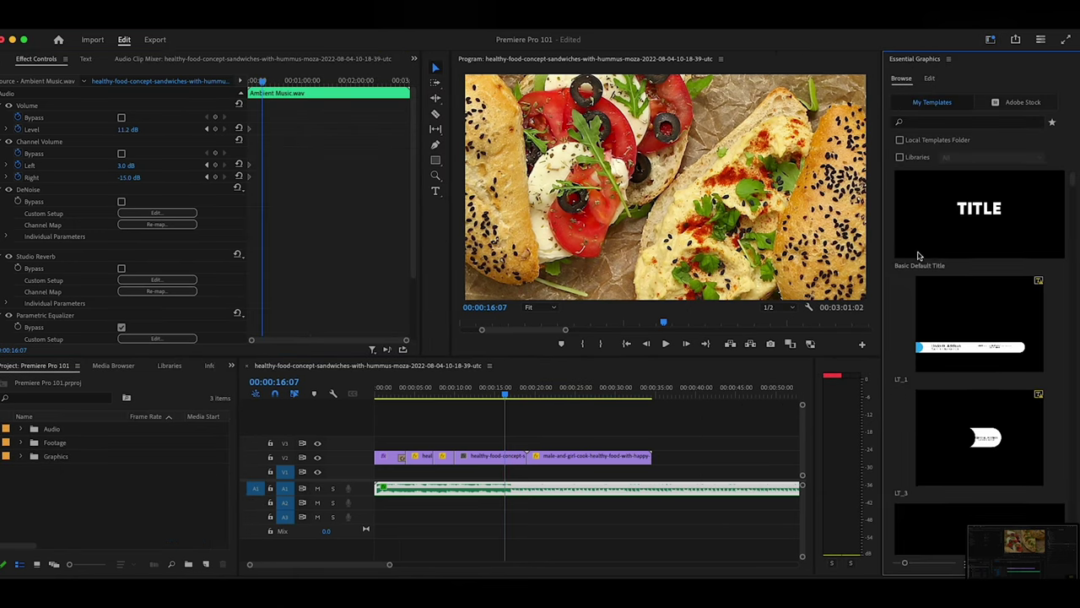
{"action": "scroll", "coordinate": [922, 269], "scroll_direction": "down", "scroll_amount": 10}
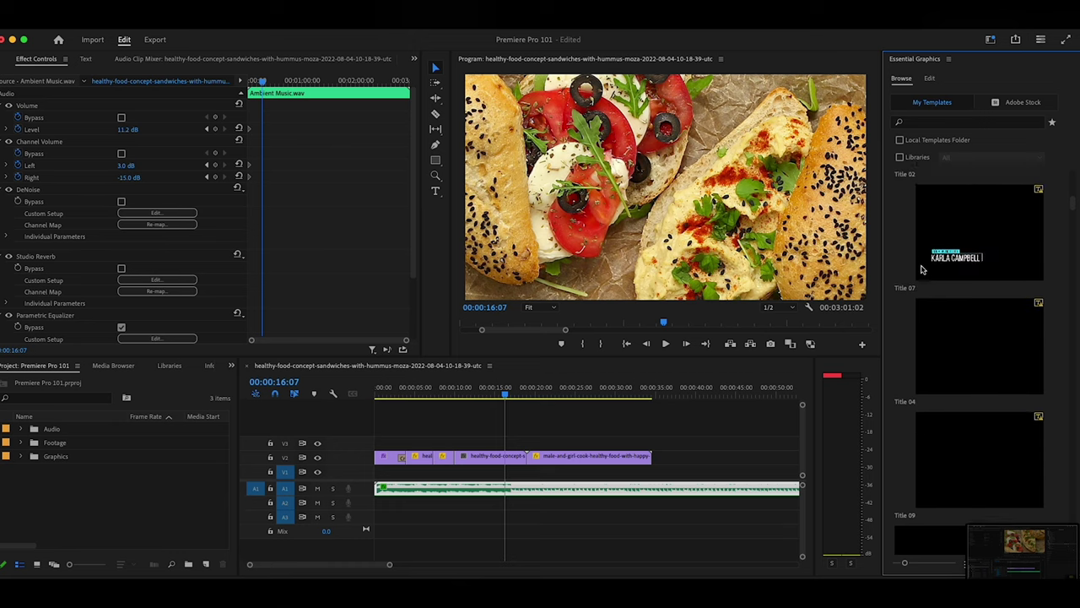
{"action": "scroll", "coordinate": [922, 269], "scroll_direction": "down", "scroll_amount": 3}
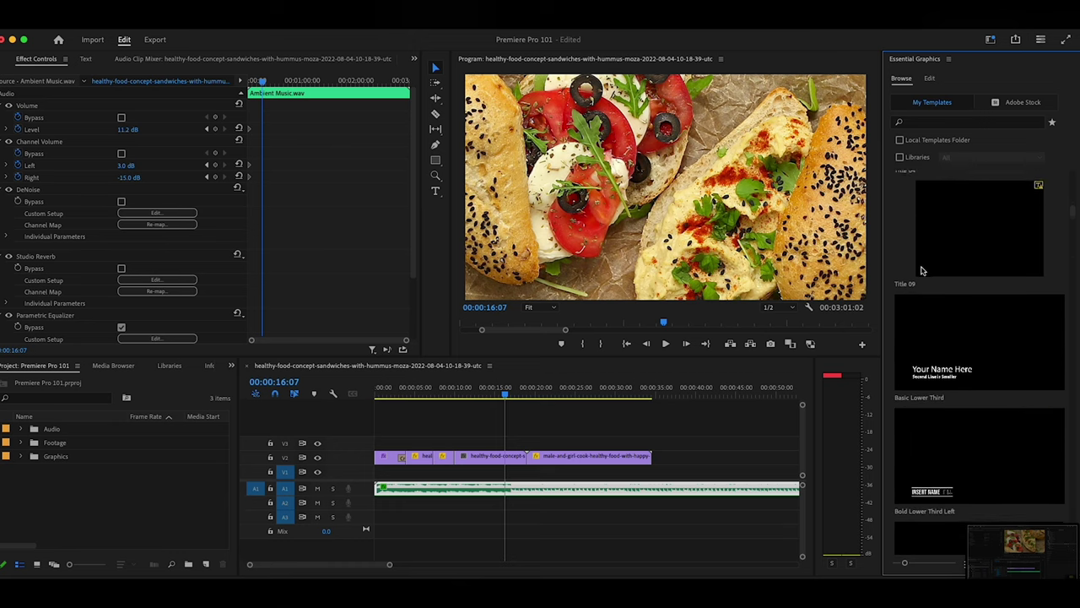
{"action": "left_click_drag", "start_coordinate": [933, 314], "coordinate": [355, 441]}
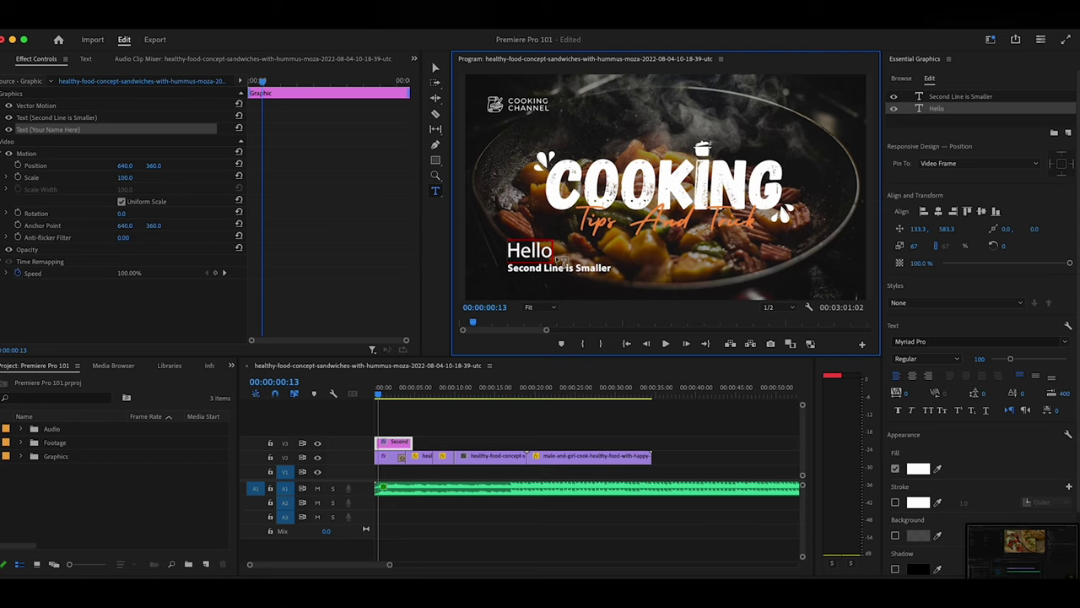
Replace the lower third's 'Second Line is Smaller' text with the presenter's name
{"action": "left_click", "coordinate": [558, 267]}
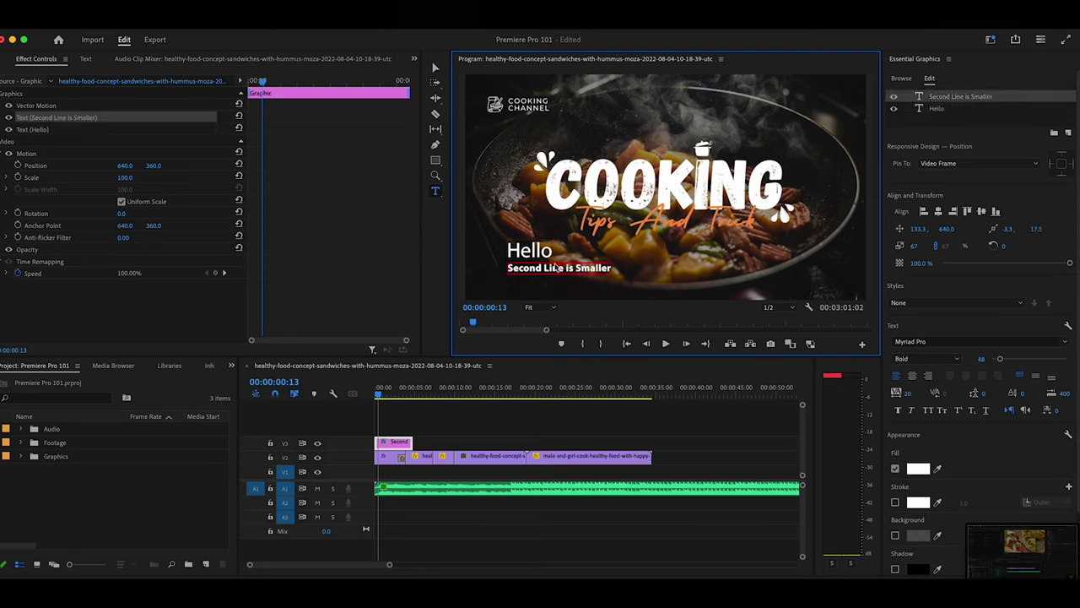
{"action": "type", "text": "M"}
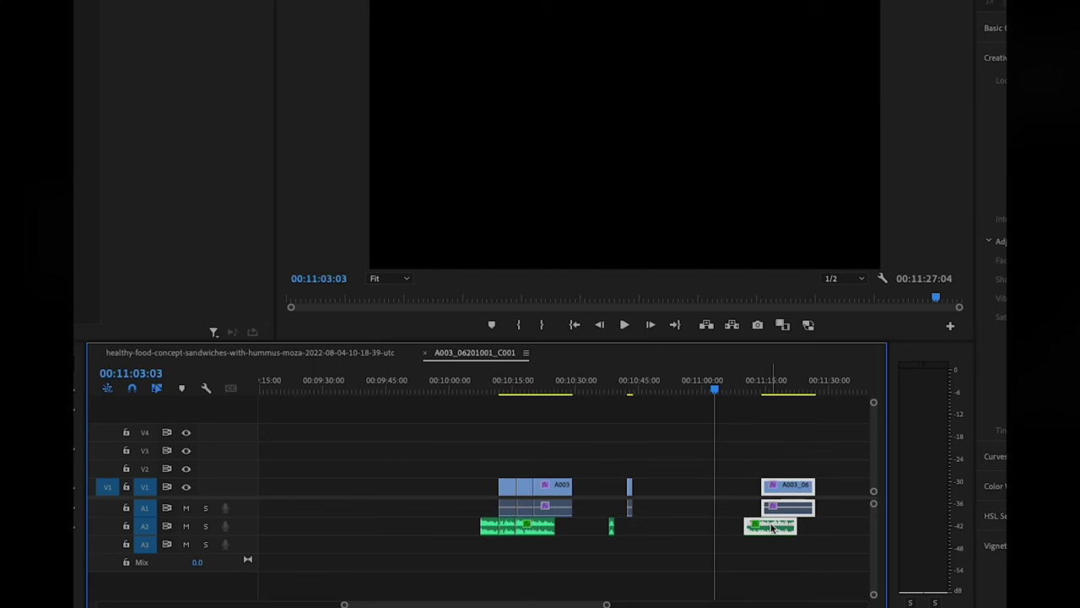
Synchronize the A003_06201001_C001 video with its separate audio using Audio as the sync point
{"action": "right_click", "coordinate": [772, 529]}
{"action": "scroll", "coordinate": [773, 529], "scroll_direction": "down", "scroll_amount": 8}
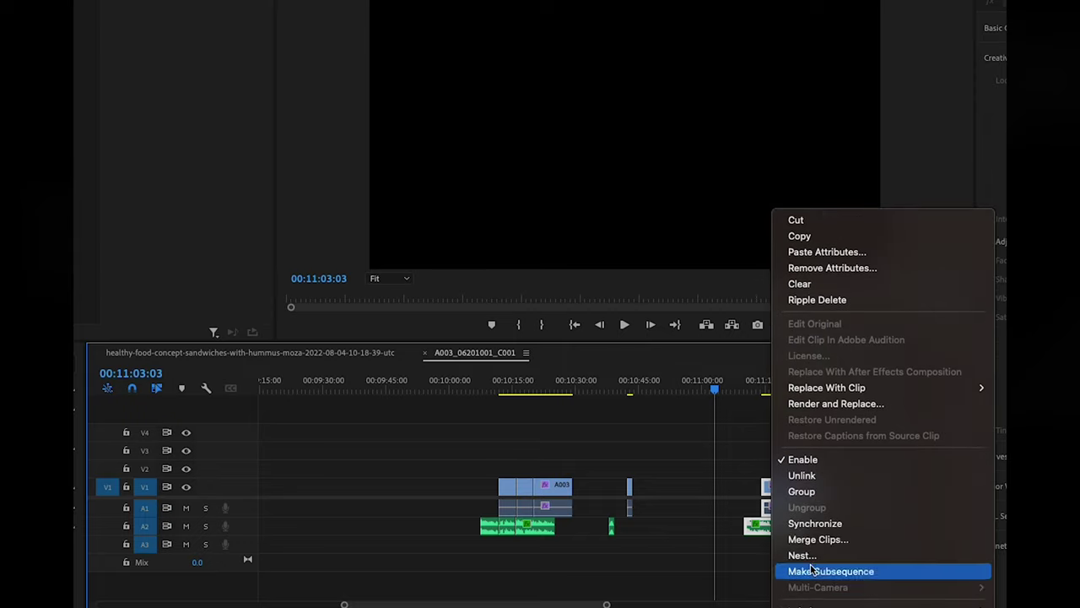
{"action": "left_click", "coordinate": [810, 524]}
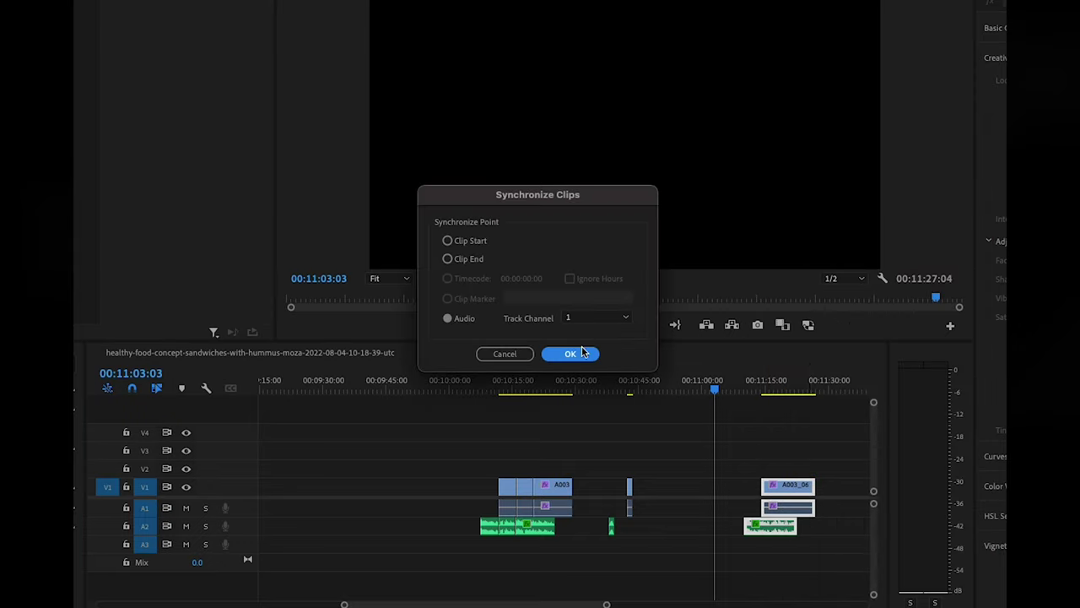
{"action": "left_click", "coordinate": [570, 354]}
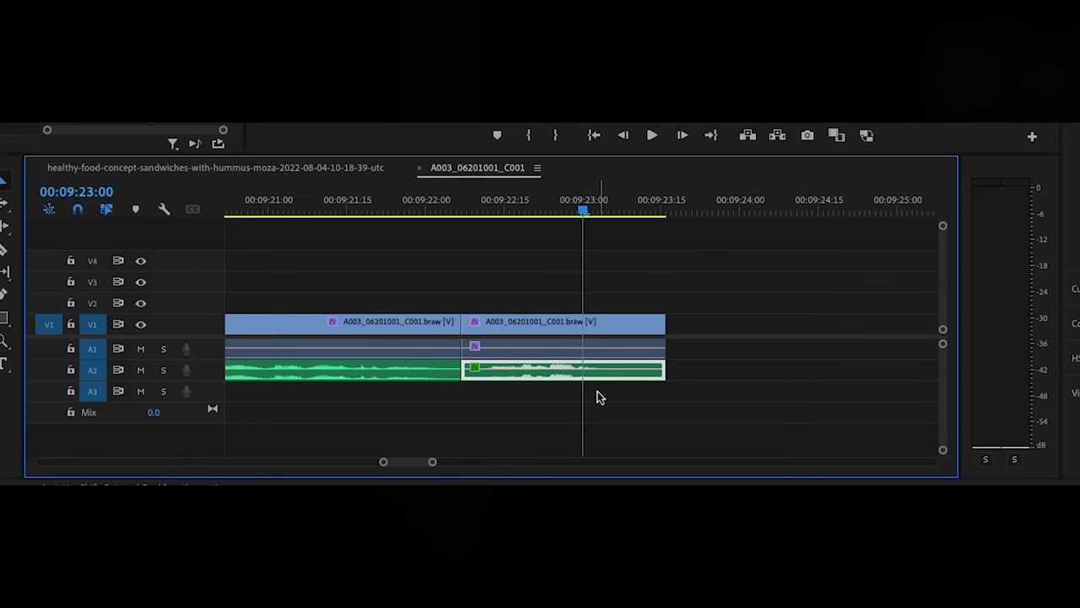
Set the A2 audio clip's speed to 128.6% for a duration of 00:00:01:00
{"action": "right_click", "coordinate": [589, 379]}
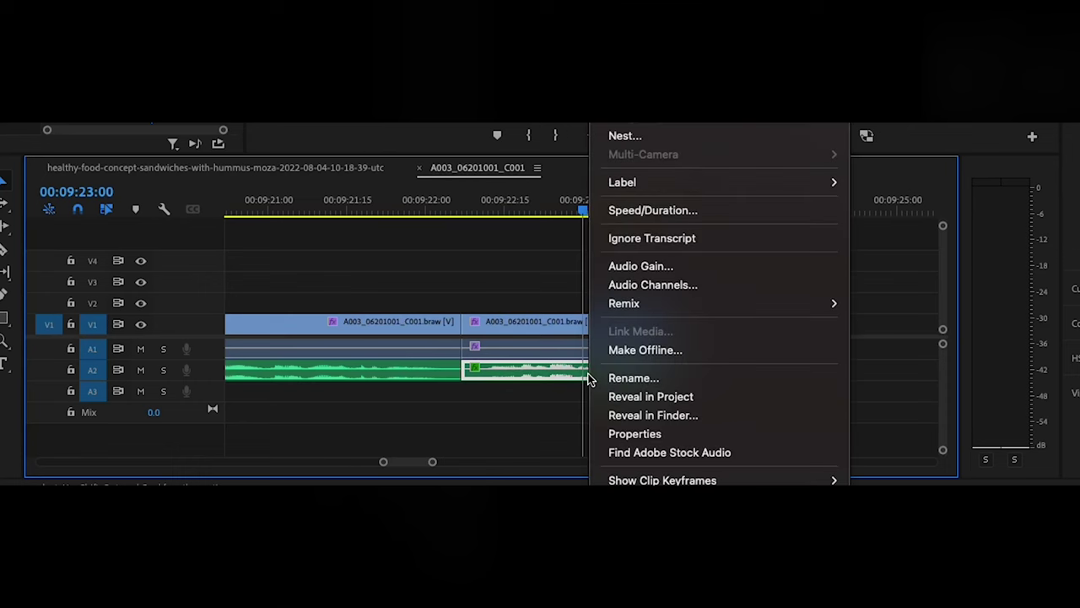
{"action": "left_click", "coordinate": [643, 213]}
{"action": "left_click_drag", "start_coordinate": [660, 195], "coordinate": [666, 195]}
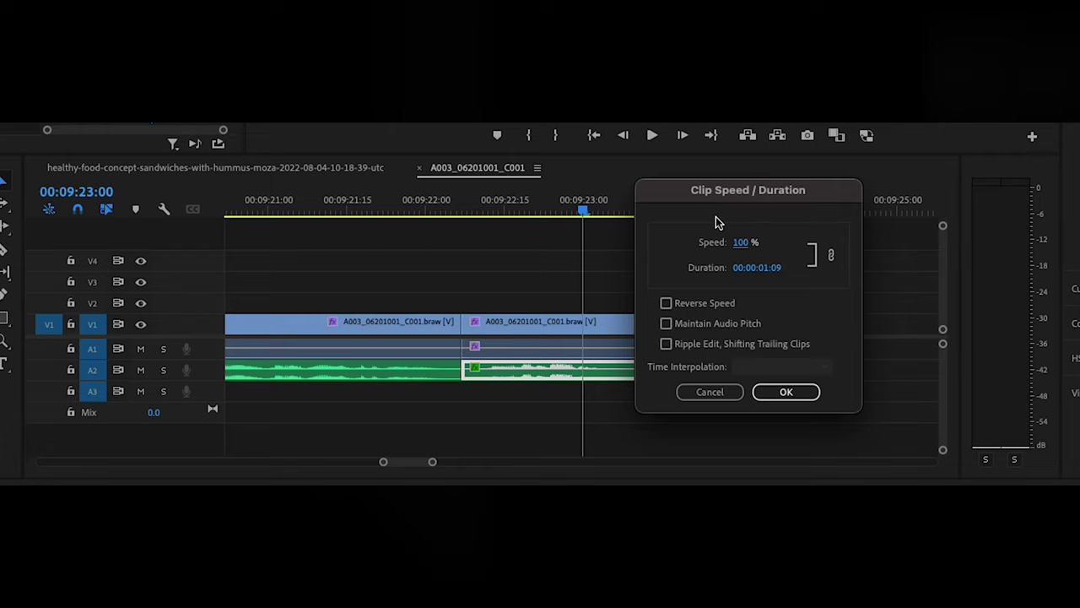
{"action": "left_click", "coordinate": [786, 391]}
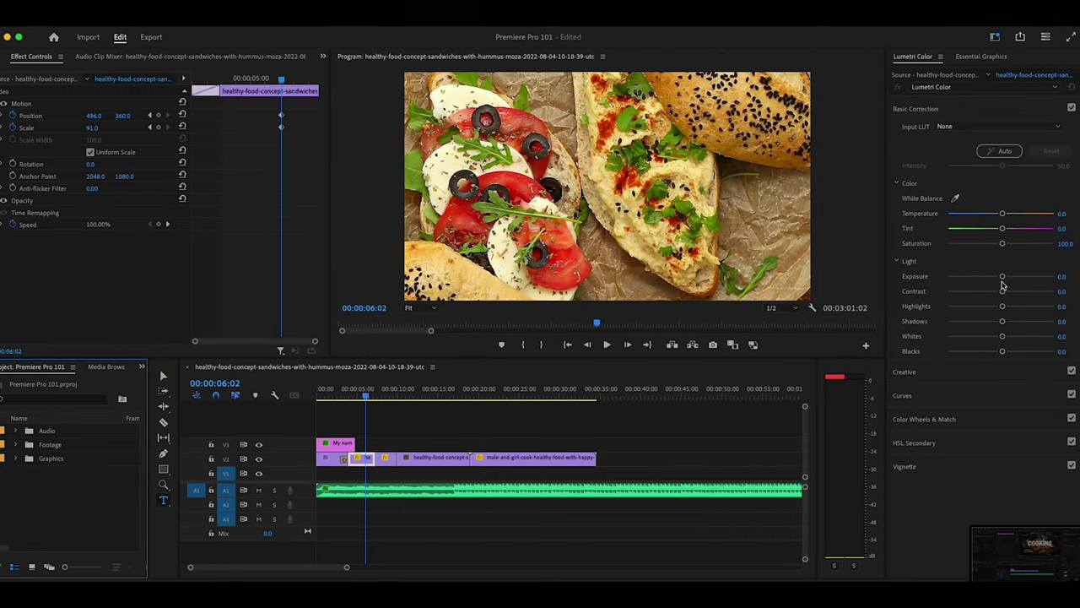
In Basic Correction, raise exposure to 1.4, cool temperature to -25.0, and lower contrast
{"action": "left_click_drag", "start_coordinate": [1002, 280], "coordinate": [1016, 276]}
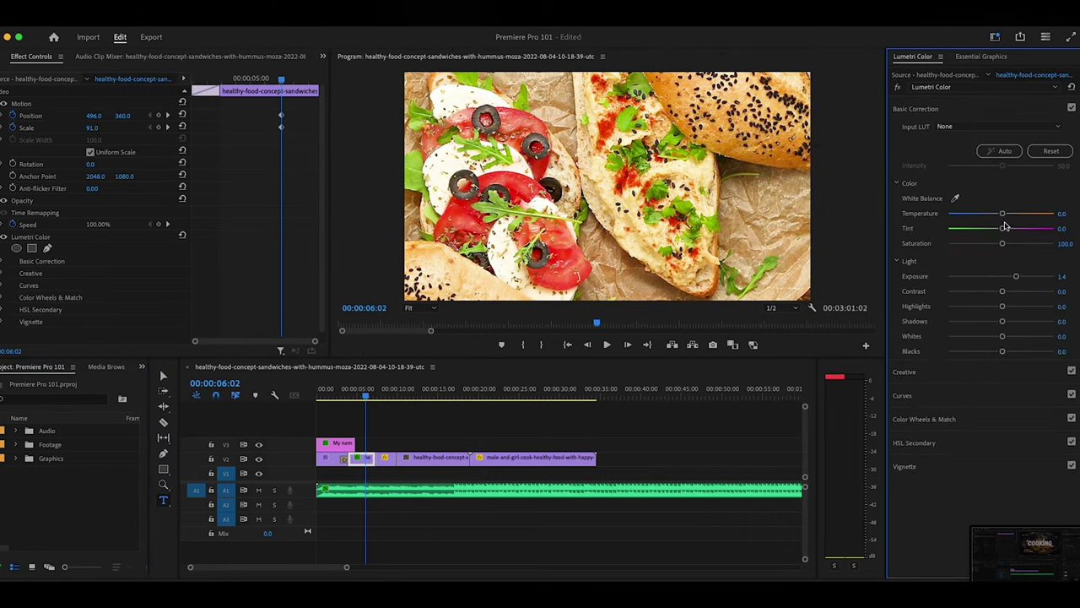
{"action": "left_click_drag", "start_coordinate": [1003, 213], "coordinate": [1014, 246]}
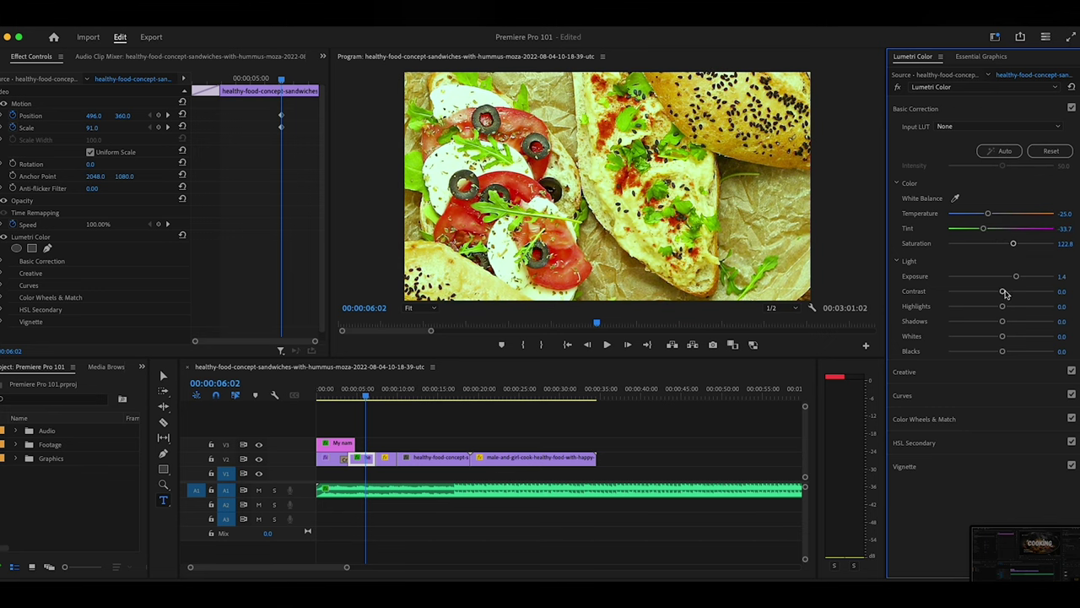
{"action": "left_click_drag", "start_coordinate": [1004, 292], "coordinate": [1021, 308]}
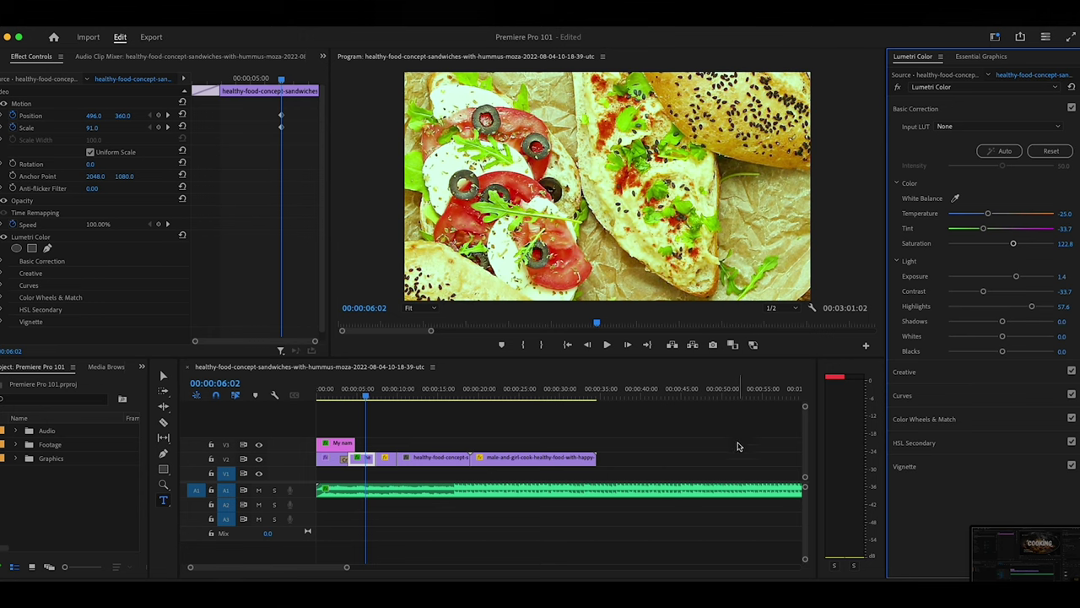
Add Faded Film 27.2, Sharpen 57.6, and a coloured shadow tint in the Creative section
{"action": "left_click", "coordinate": [973, 370]}
{"action": "left_click_drag", "start_coordinate": [949, 293], "coordinate": [1031, 309]}
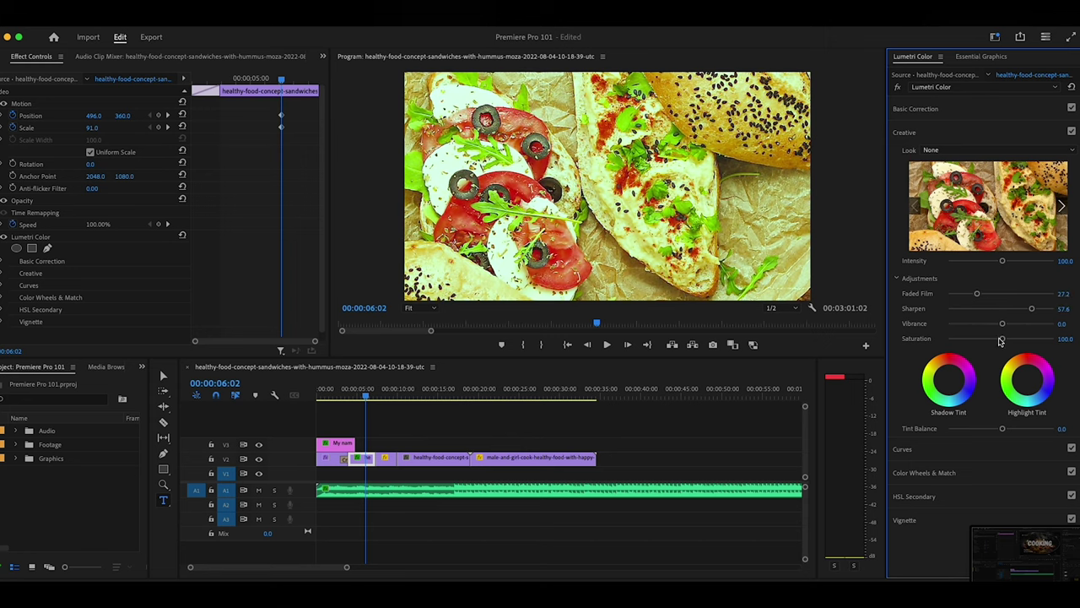
{"action": "left_click_drag", "start_coordinate": [968, 368], "coordinate": [958, 366]}
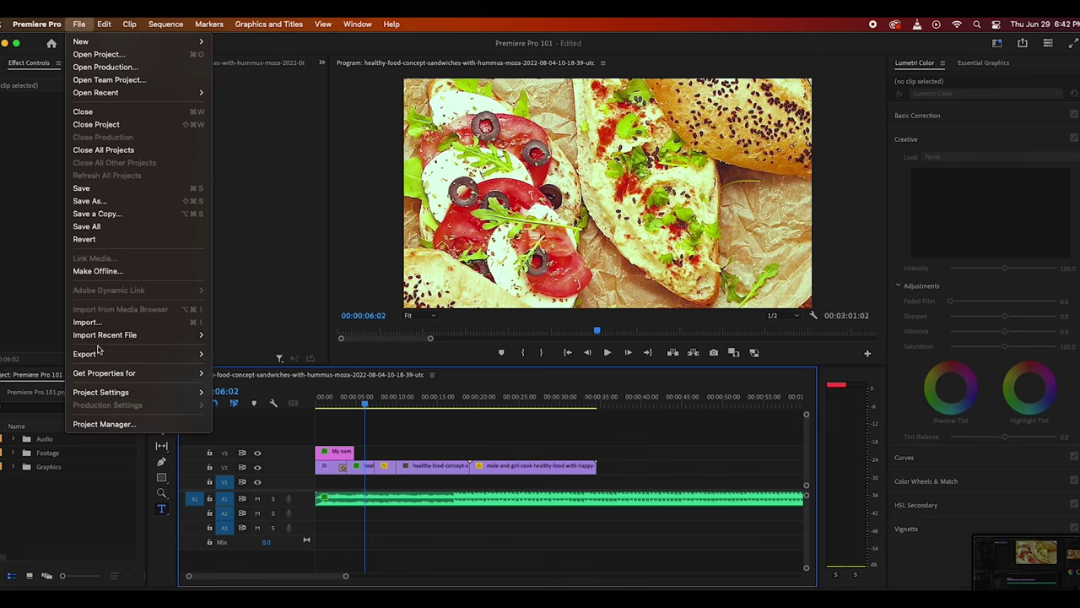
Open the sequence's media export settings and review the Video, Audio and Captions sections
{"action": "mouse_move", "coordinate": [115, 353]}
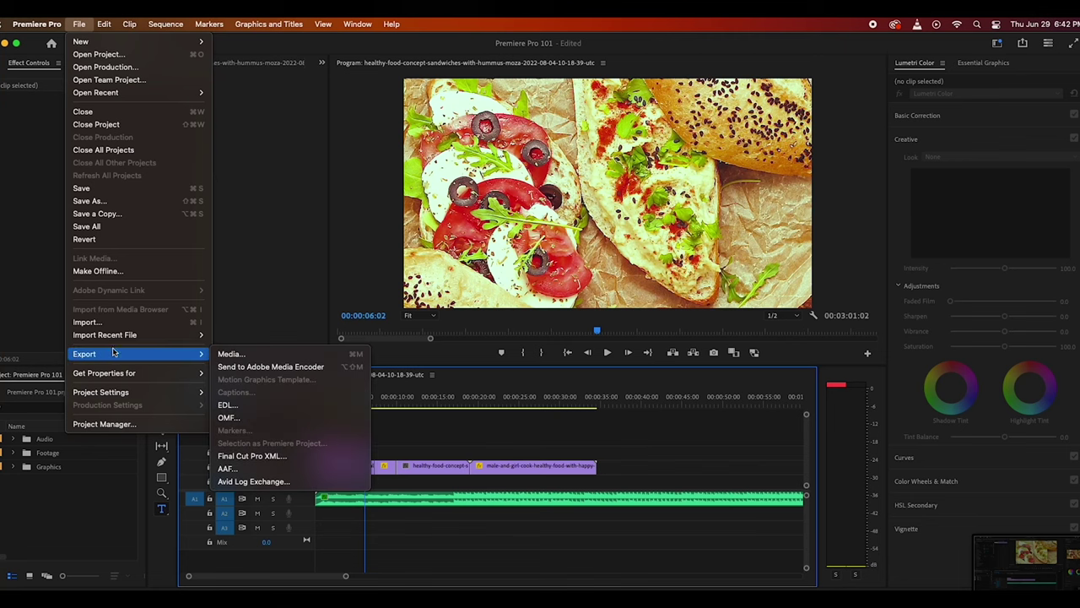
{"action": "left_click", "coordinate": [250, 356]}
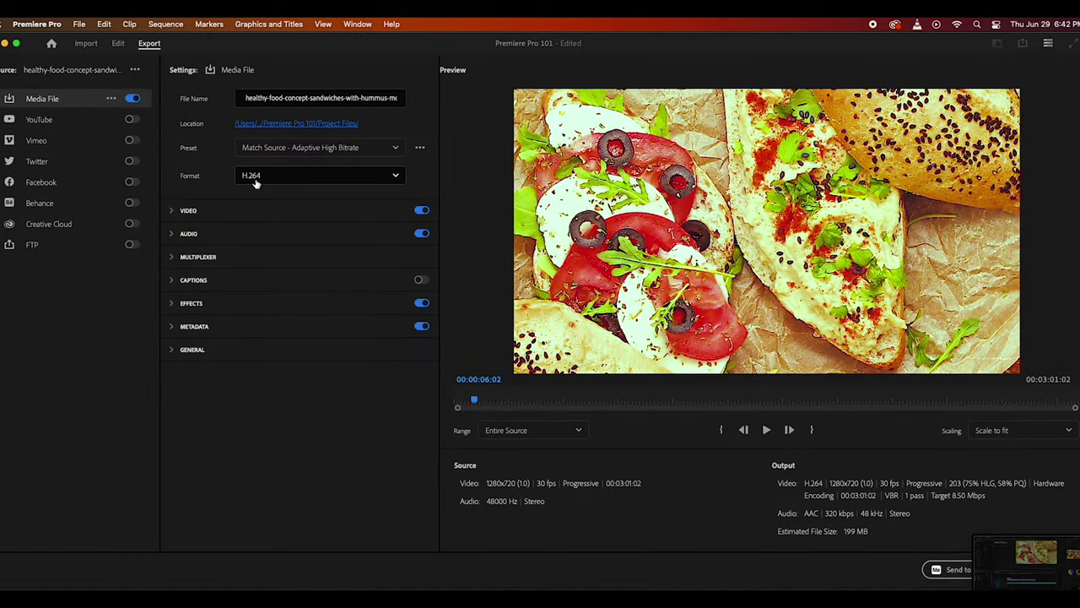
{"action": "left_click", "coordinate": [172, 212]}
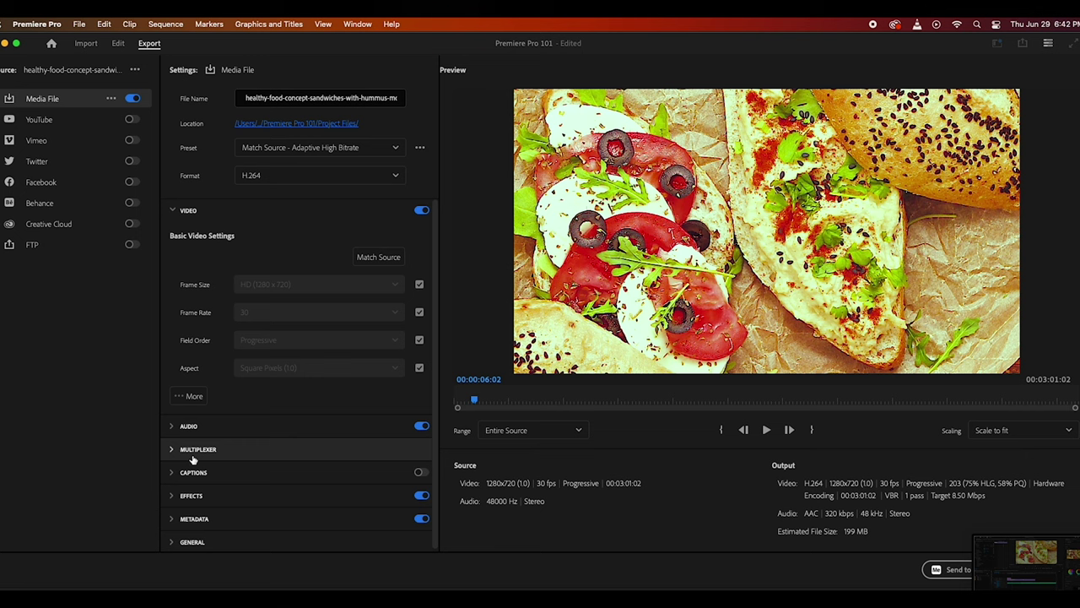
{"action": "left_click", "coordinate": [173, 431]}
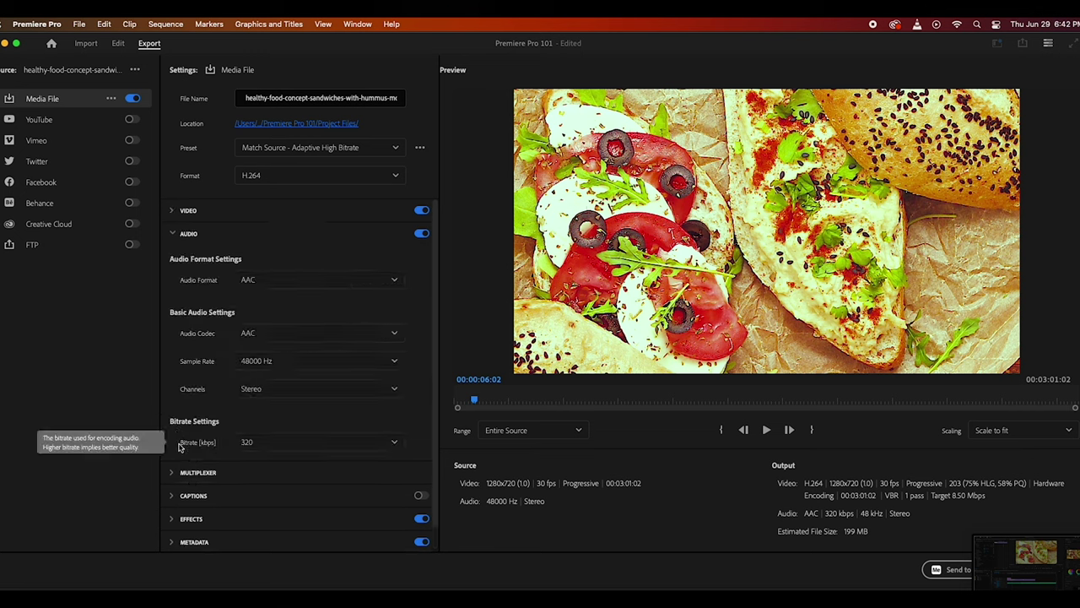
{"action": "left_click", "coordinate": [173, 496]}
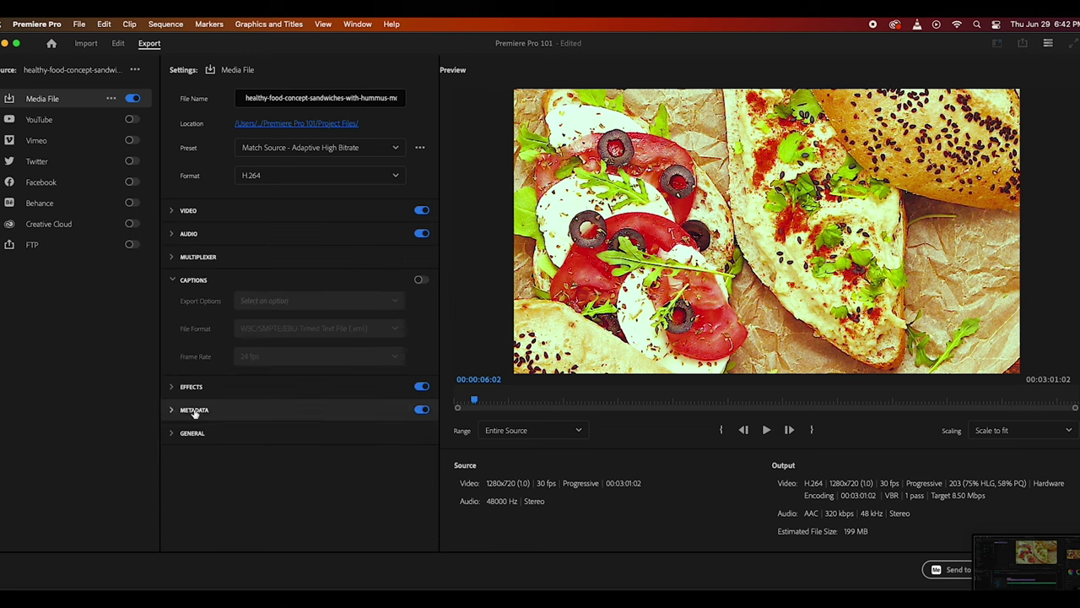
Turn on YouTube, Vimeo and Facebook publishing and rename the file to 'premiere cooking'
{"action": "left_click", "coordinate": [129, 121]}
{"action": "left_click", "coordinate": [131, 141]}
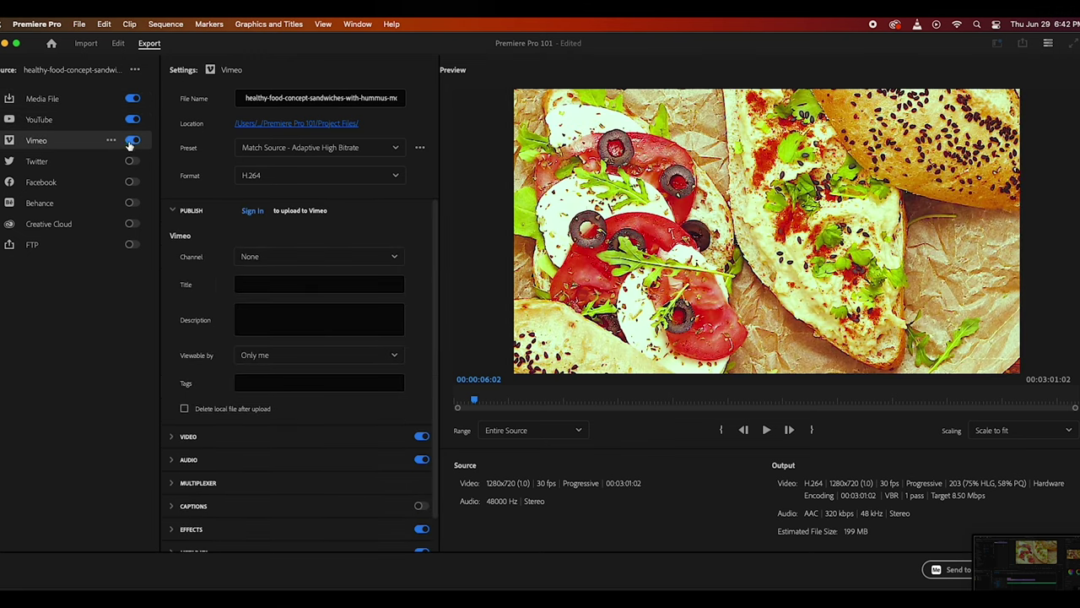
{"action": "left_click", "coordinate": [131, 184]}
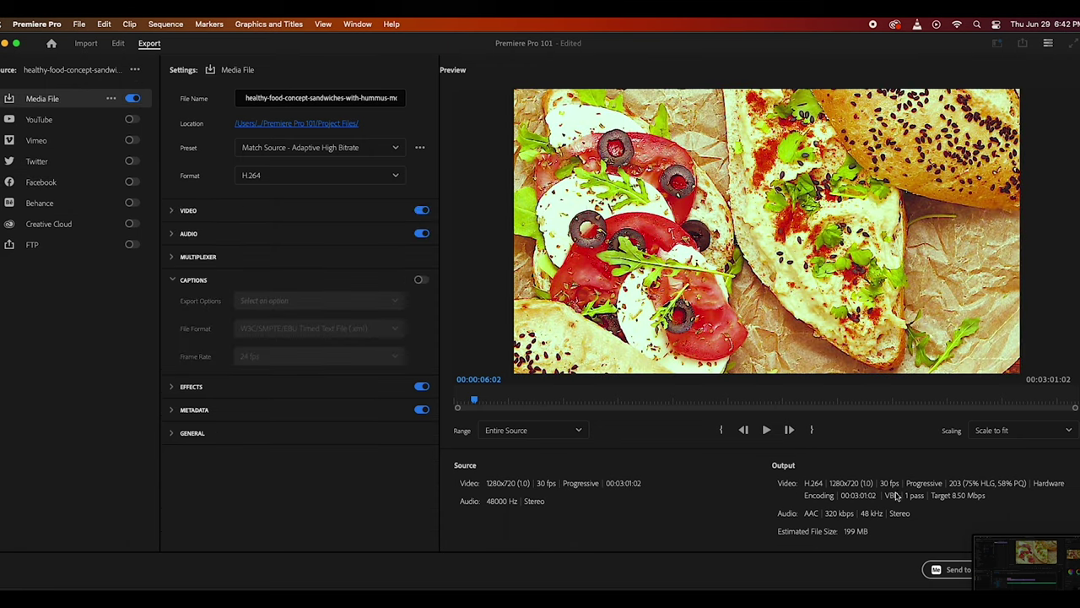
{"action": "triple_click", "coordinate": [352, 97]}
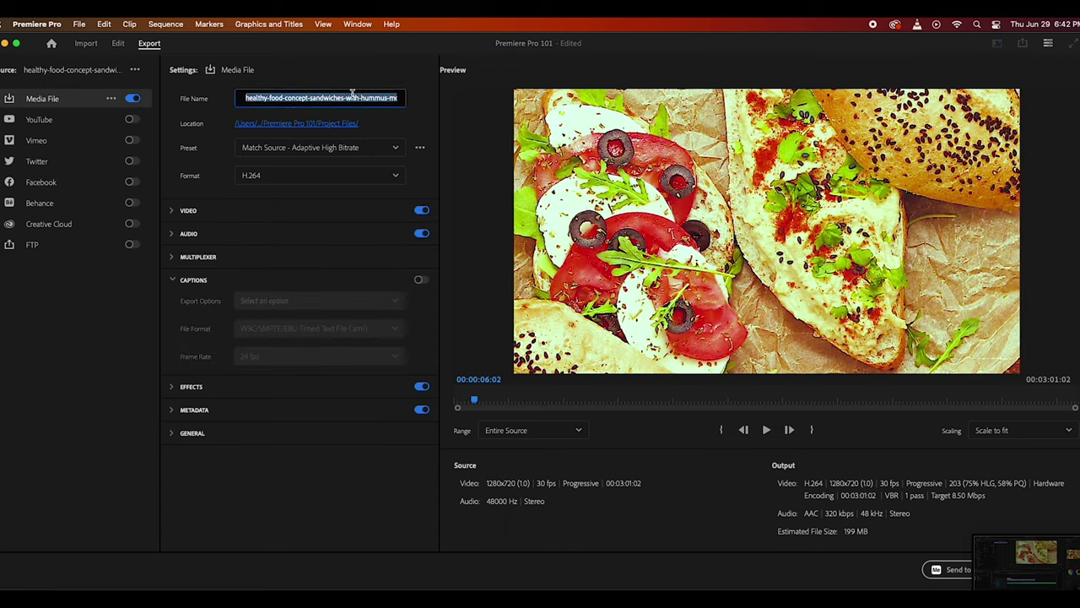
{"action": "type", "text": "coo"}
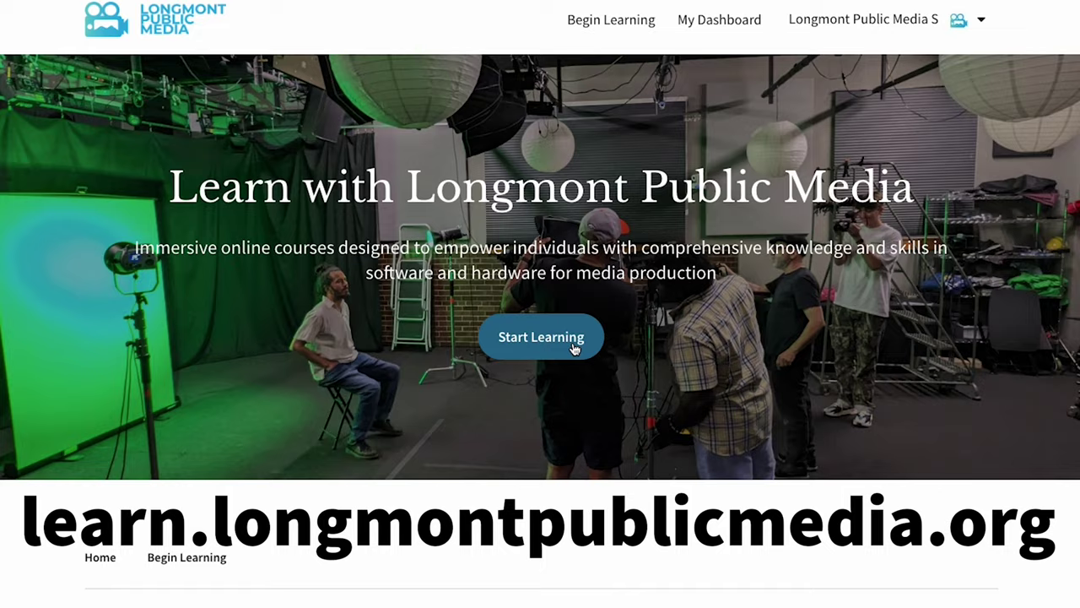
Go to the Products page listing free courses like vMix 101 and Audio Studio 101
{"action": "left_click", "coordinate": [574, 348]}
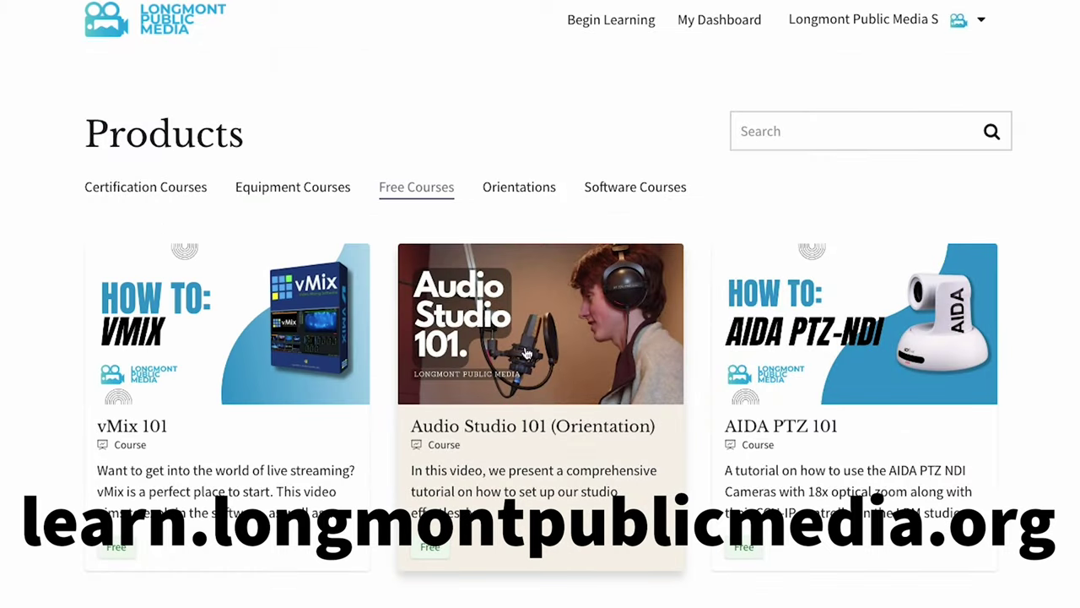